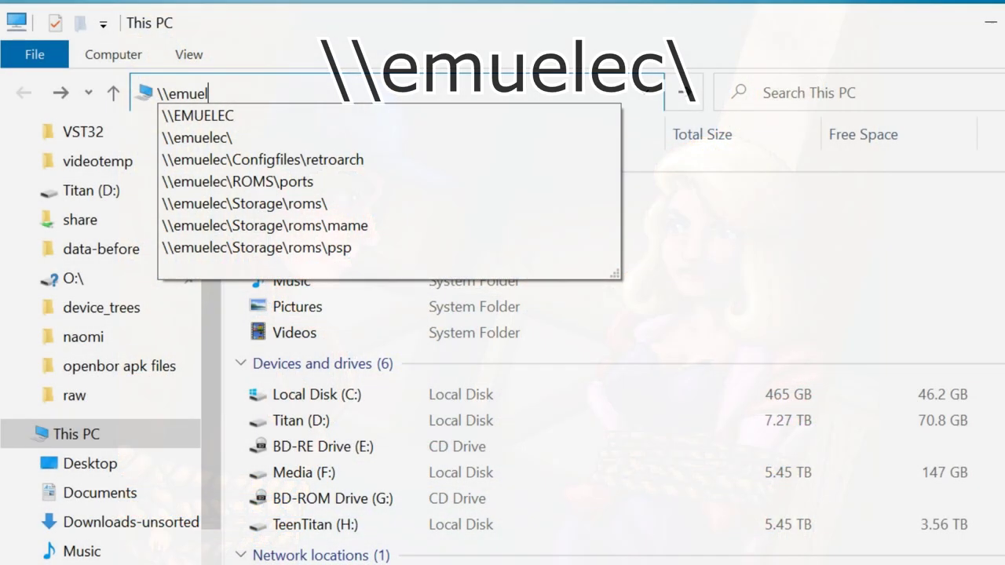
Open the emuelec network share and go into ROMS > scummvm
text(ec)
key(Return)
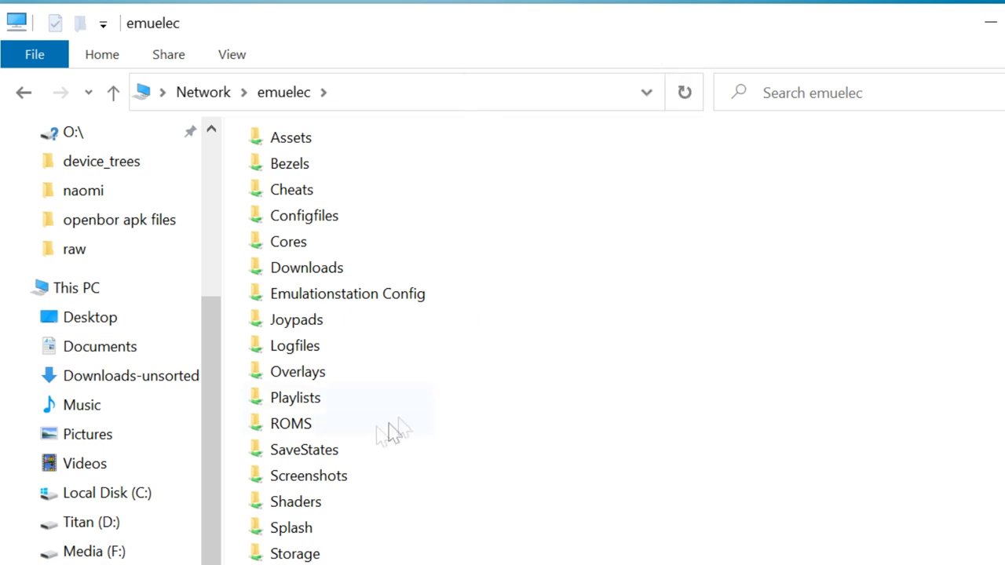
double_click(284, 428)
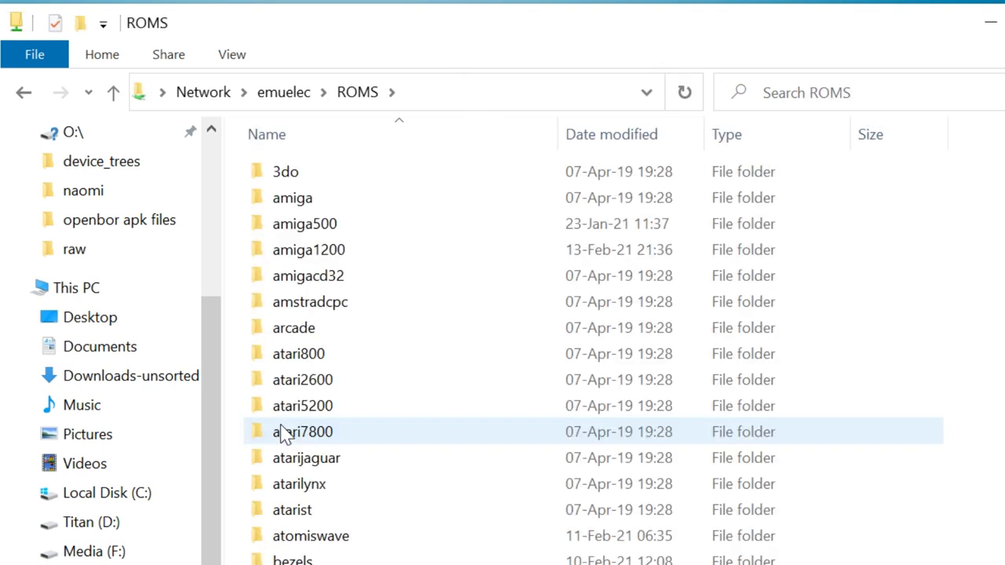
scroll(369, 432, down, 2)
scroll(369, 435, down, 15)
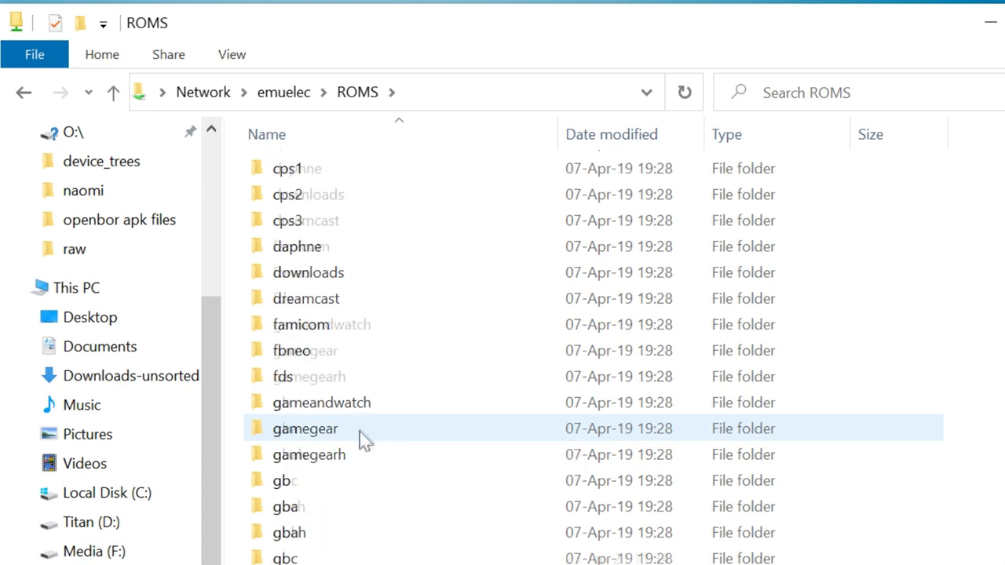
scroll(360, 448, down, 9)
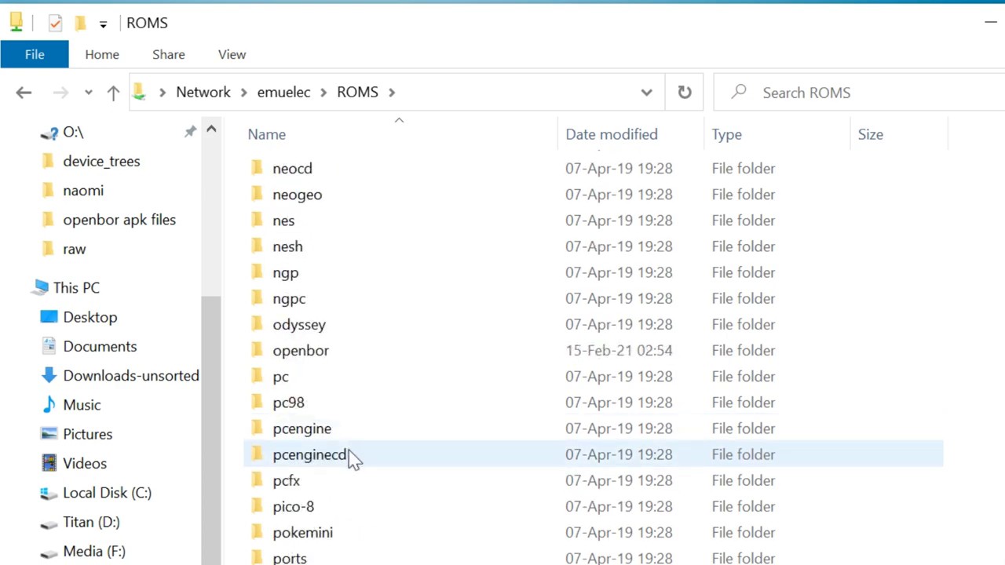
double_click(307, 455)
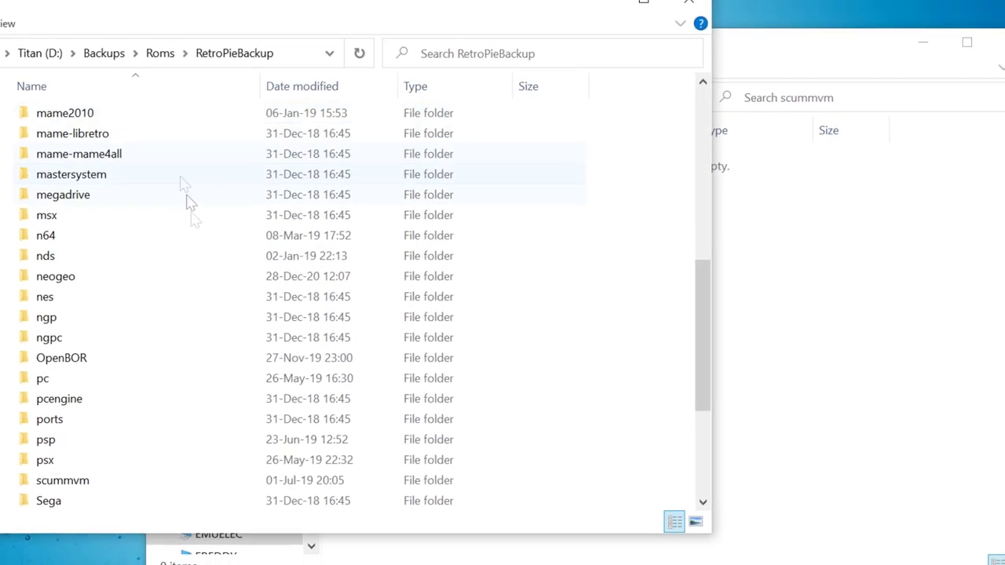
Copy all game folders from the RetroPieBackup scummvm folder into the empty scummvm folder
scroll(99, 439, down, 1)
double_click(86, 425)
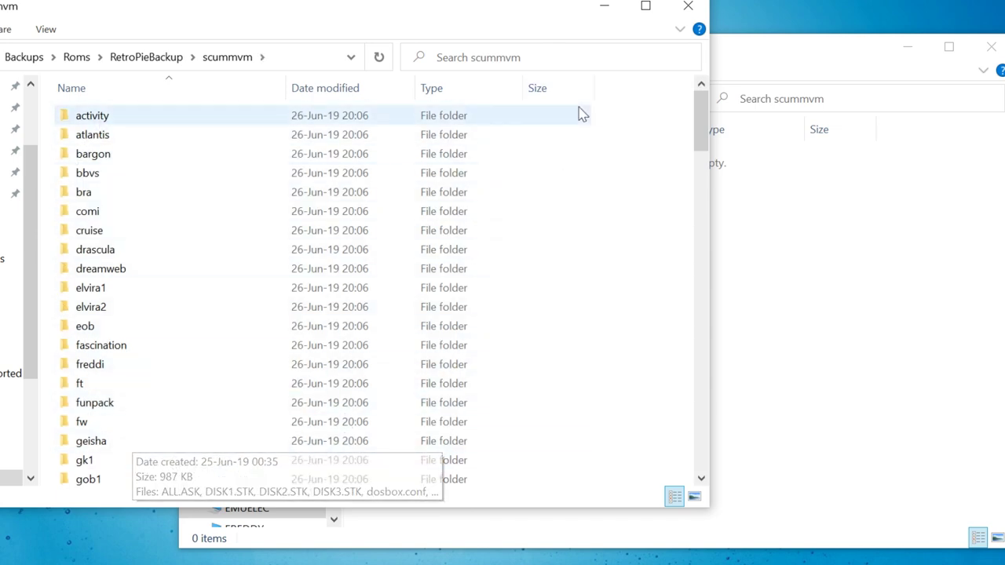
drag(581, 114, 55, 487)
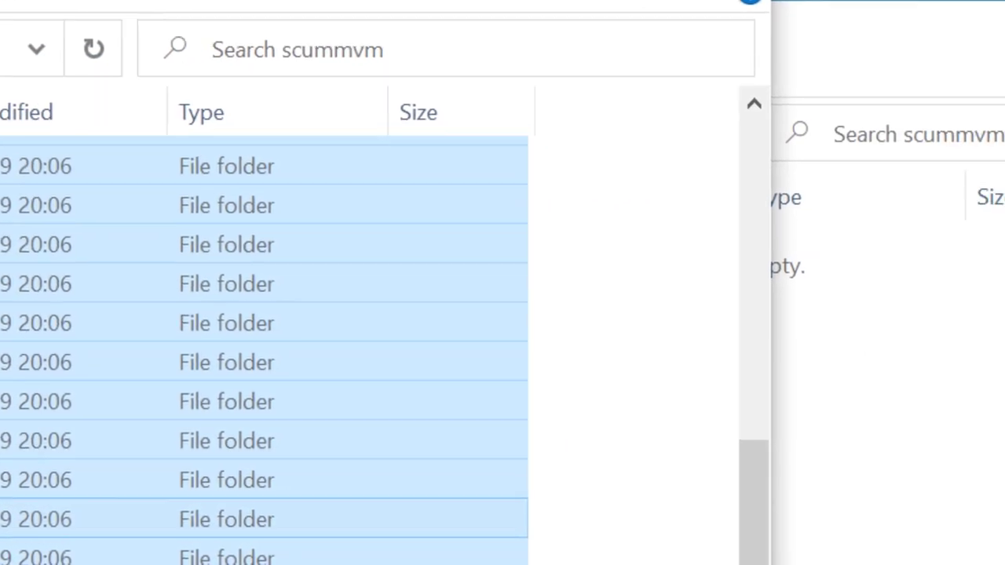
drag(314, 471, 975, 510)
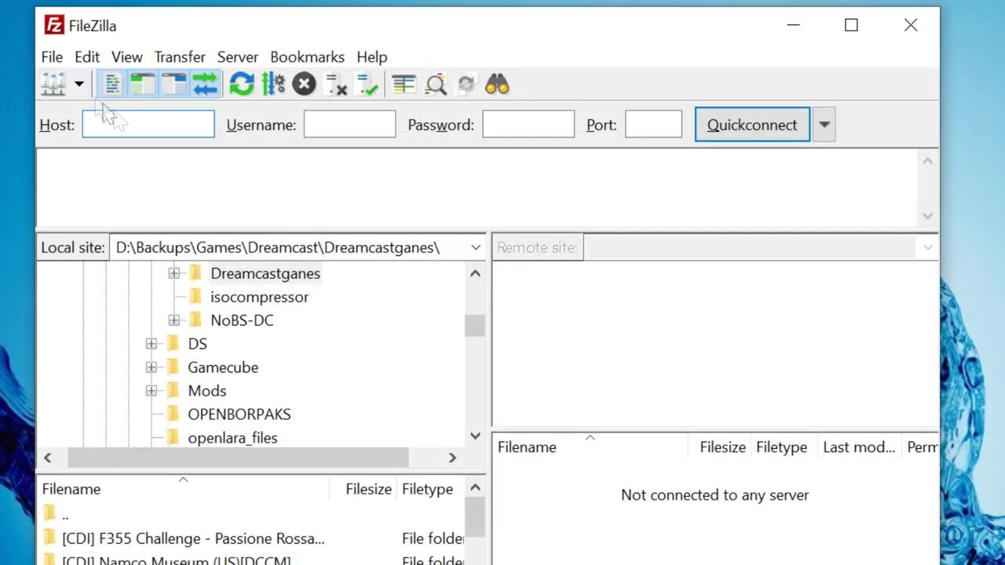
Connect to the saved SuperConsoleX site, accepting the reconnect and the new host key
click(54, 84)
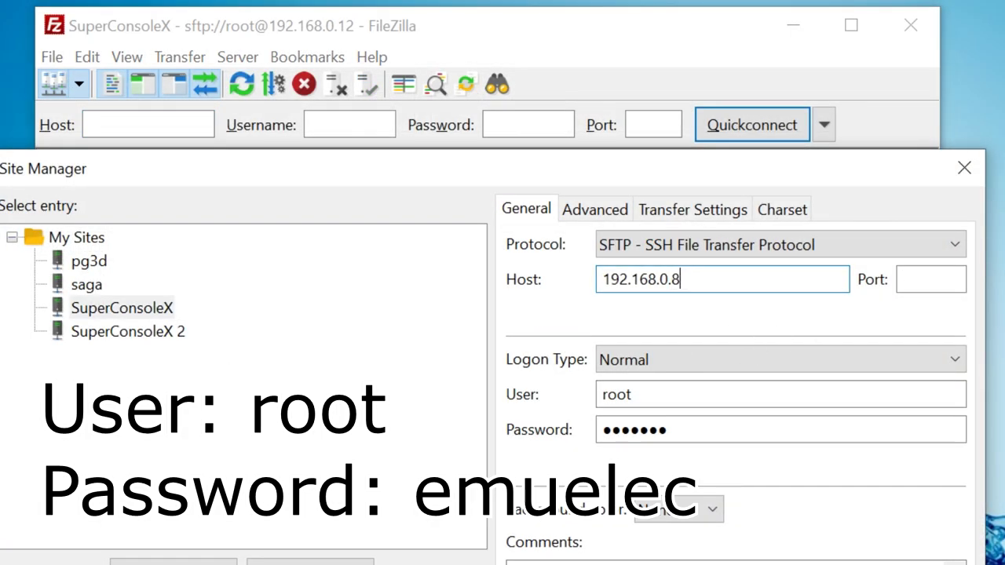
key(Return)
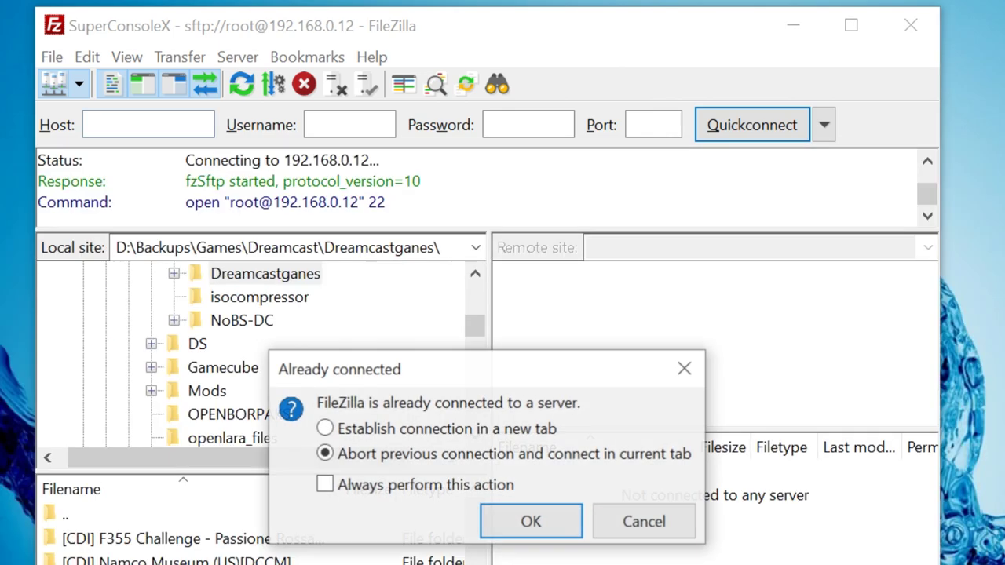
click(524, 518)
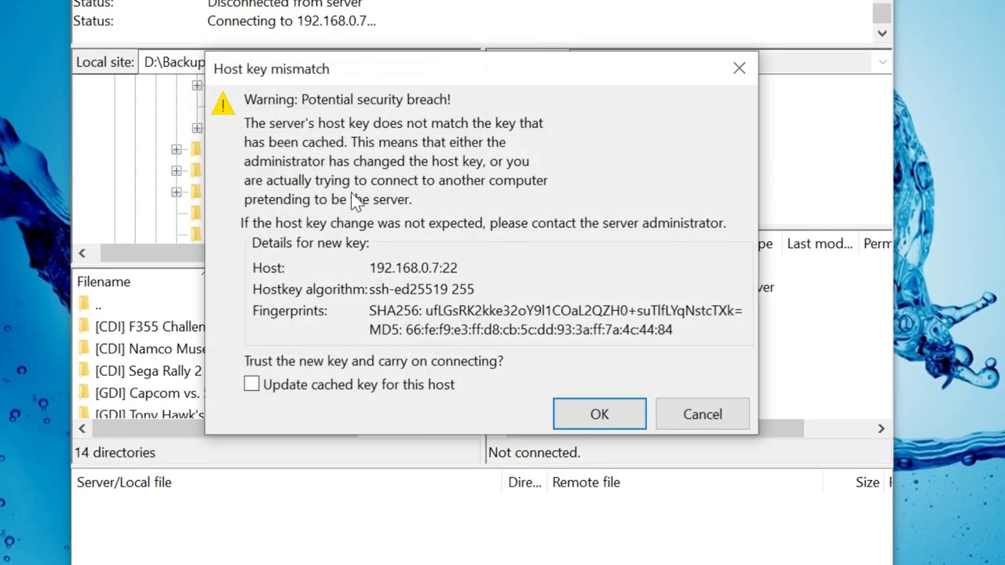
click(597, 417)
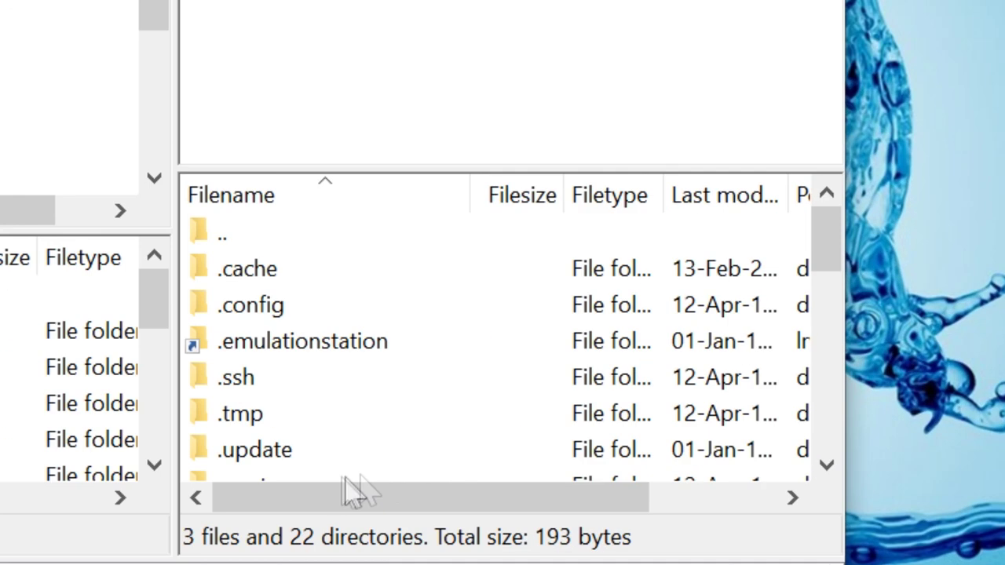
Browse to the device's roms/scummvm folder to list the game subfolders
scroll(388, 350, down, 6)
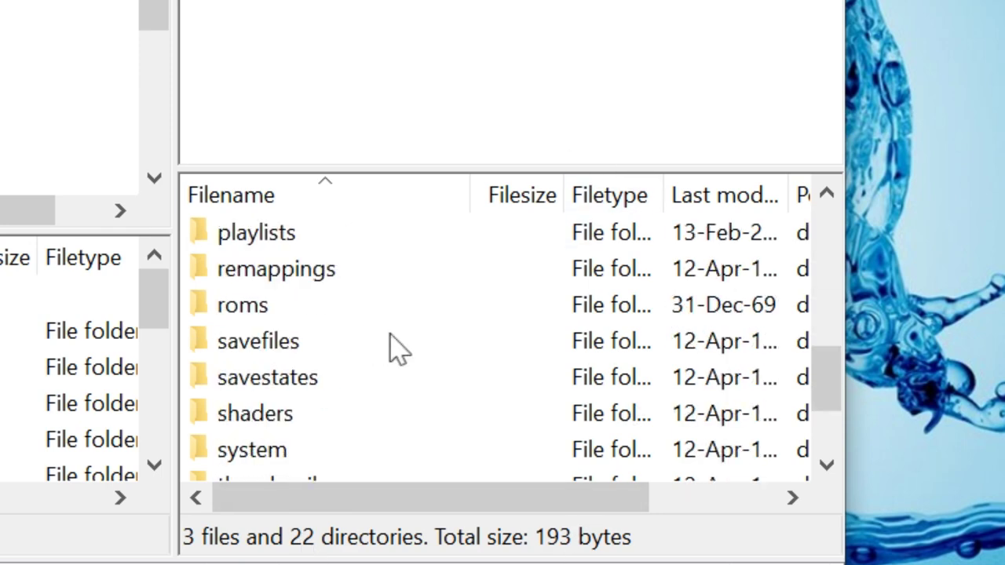
scroll(287, 317, up, 1)
scroll(267, 353, up, 1)
double_click(252, 417)
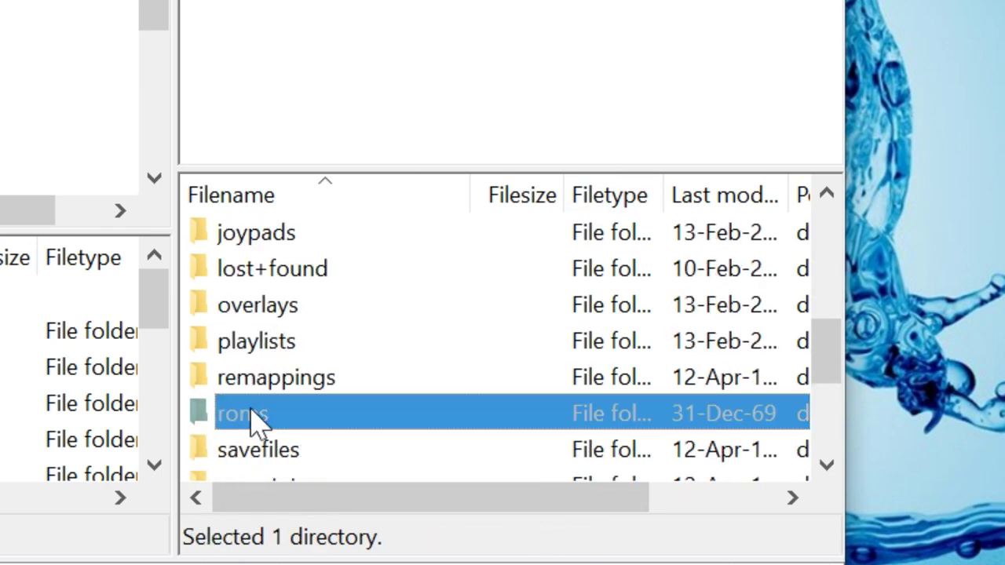
scroll(290, 377, down, 3)
scroll(301, 359, down, 15)
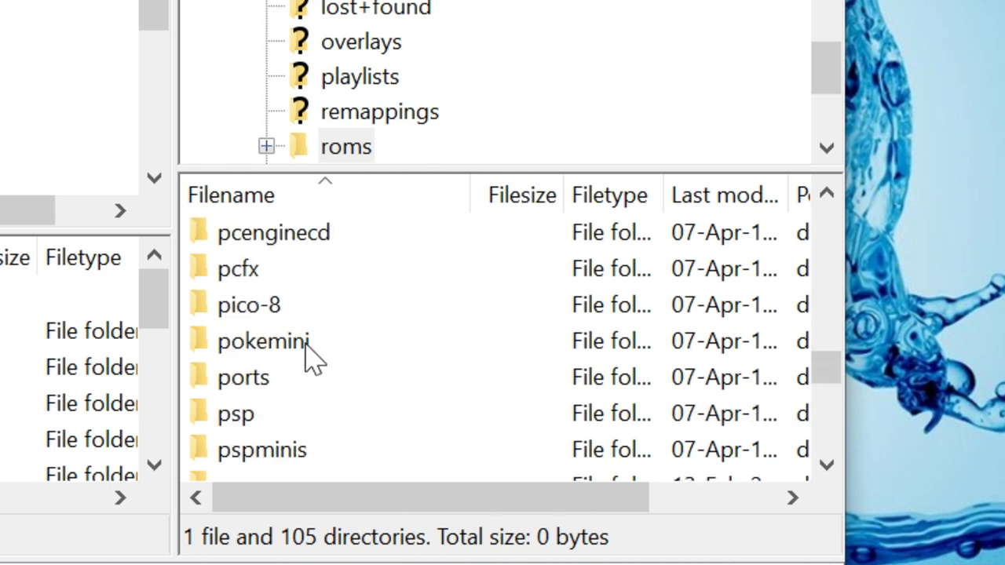
double_click(306, 344)
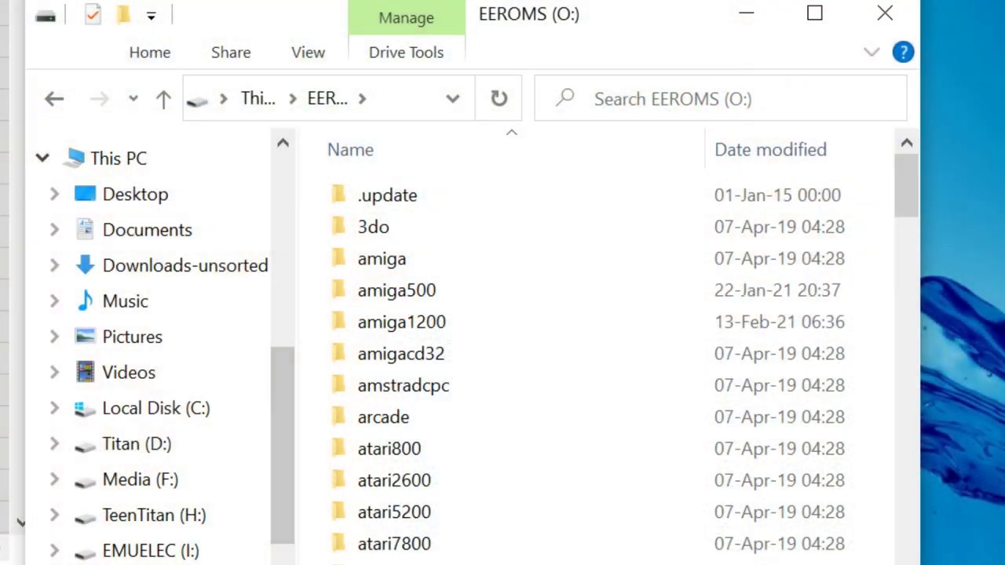
Copy the 20 backup game folders into the scummvm folder on EEROMS (O:)
scroll(432, 530, down, 15)
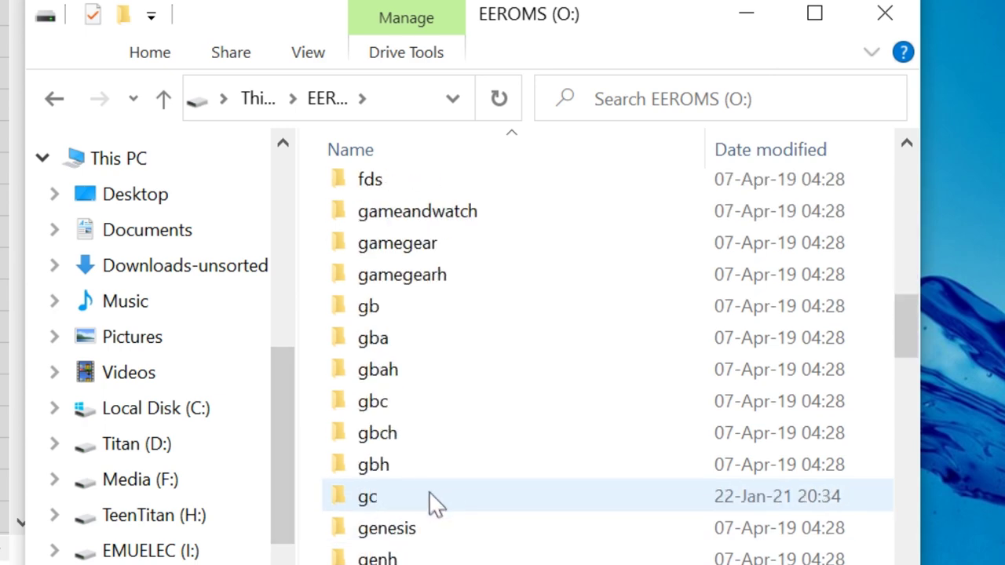
scroll(421, 497, down, 8)
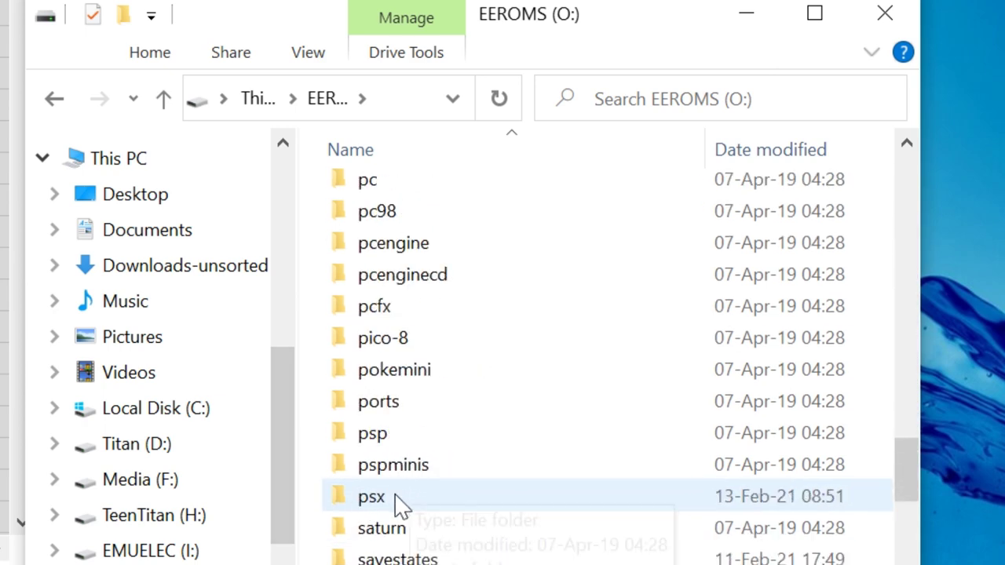
scroll(398, 512, down, 2)
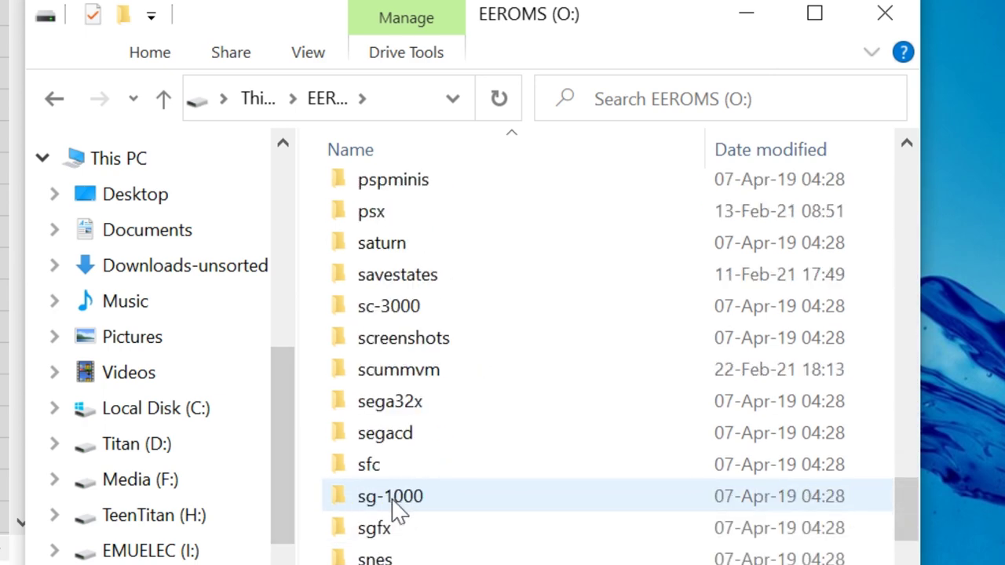
double_click(393, 372)
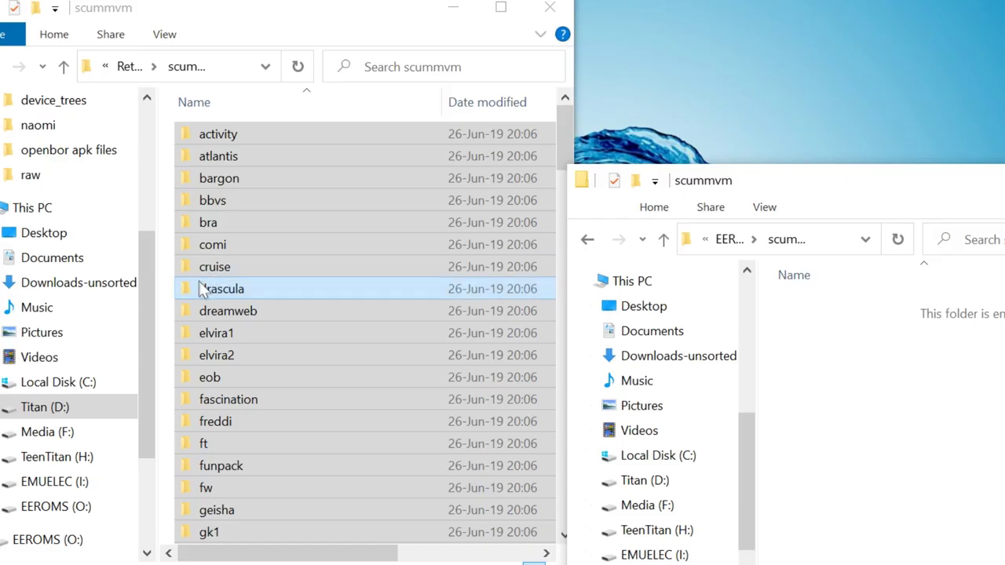
drag(236, 198, 909, 424)
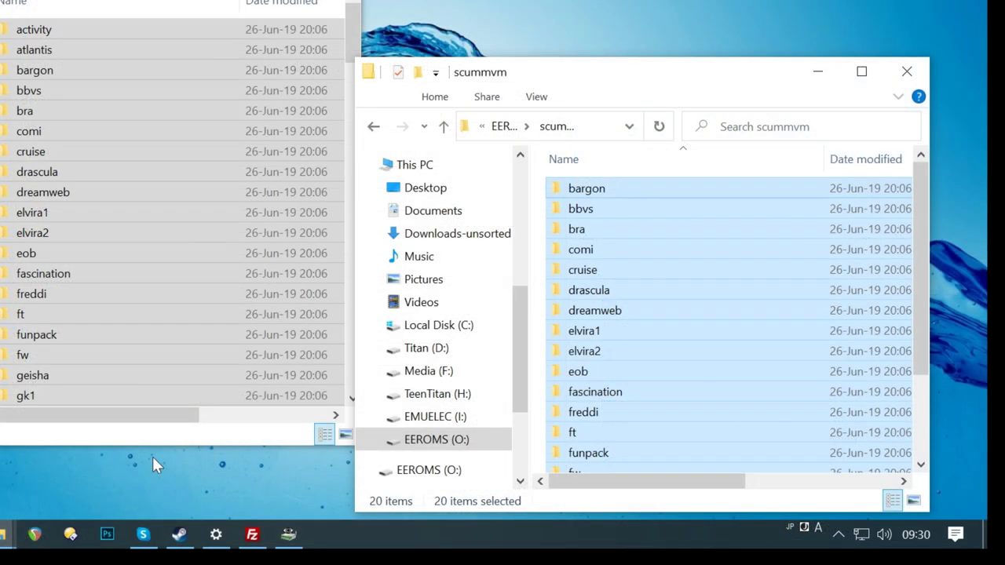
Eject the EEROMS (O:) drive from the navigation pane
scroll(439, 388, down, 1)
right_click(436, 407)
click(520, 323)
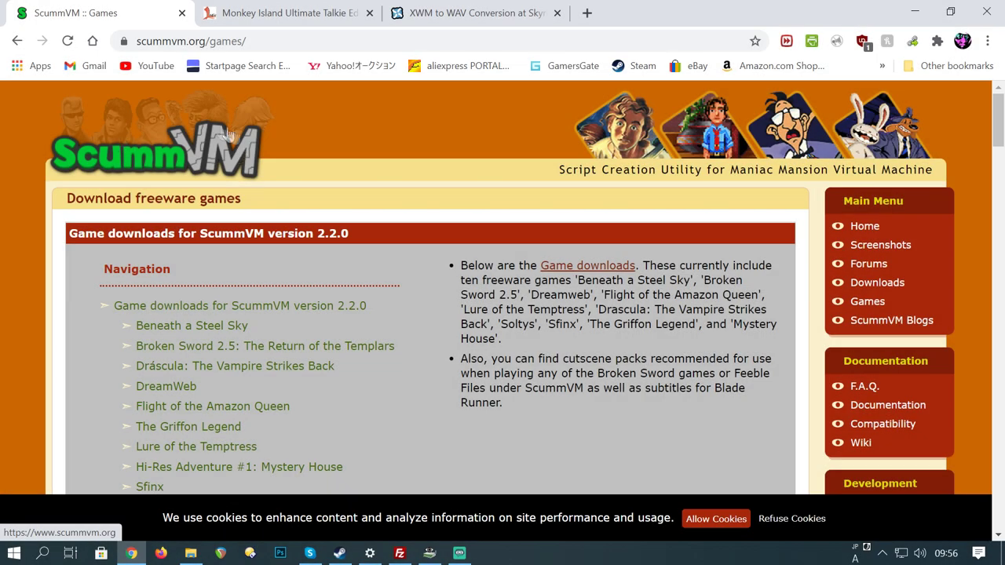
Scroll scummvm.org/games to Lure of the Temptress and download its English freeware zip
scroll(295, 225, down, 5)
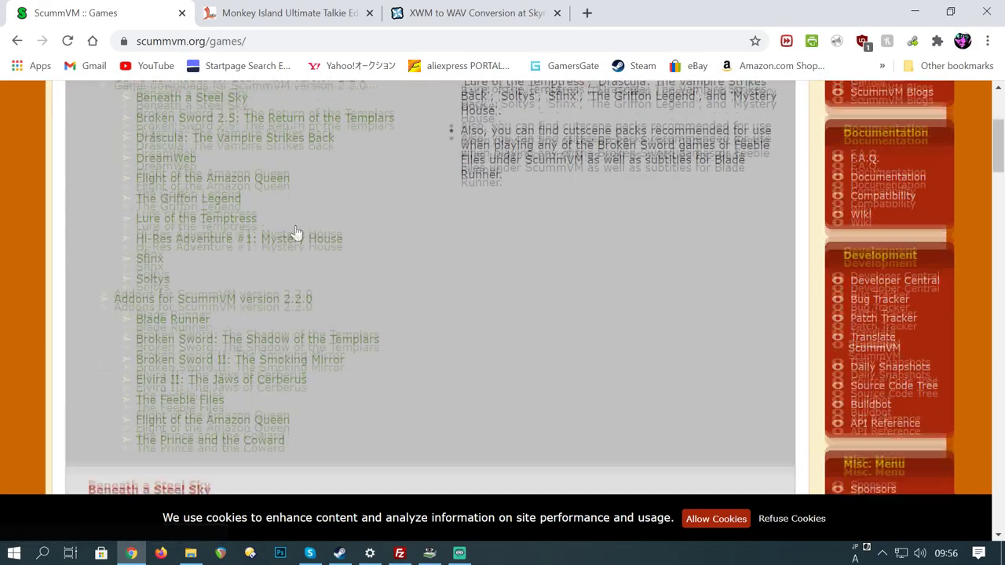
scroll(330, 253, down, 1)
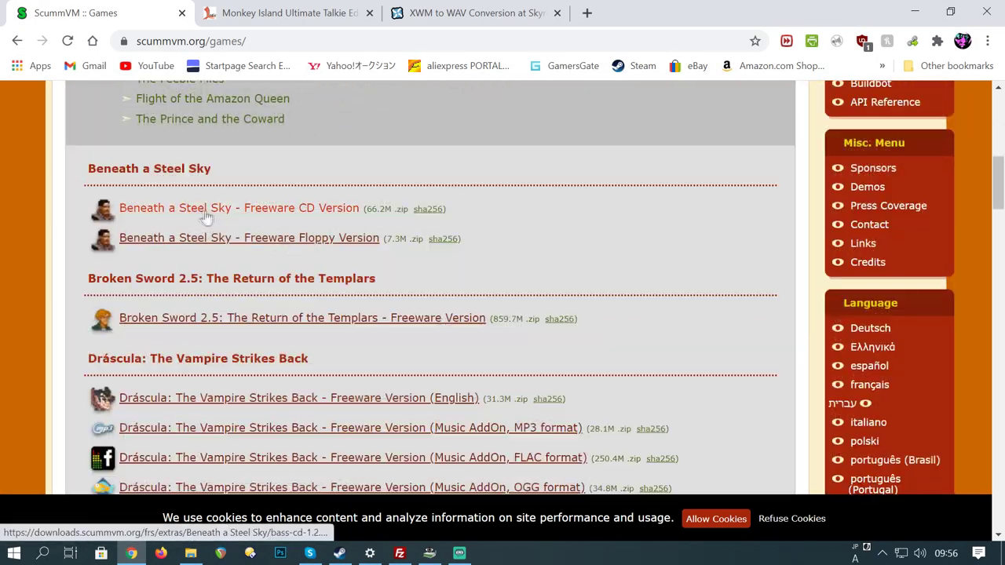
scroll(435, 262, down, 4)
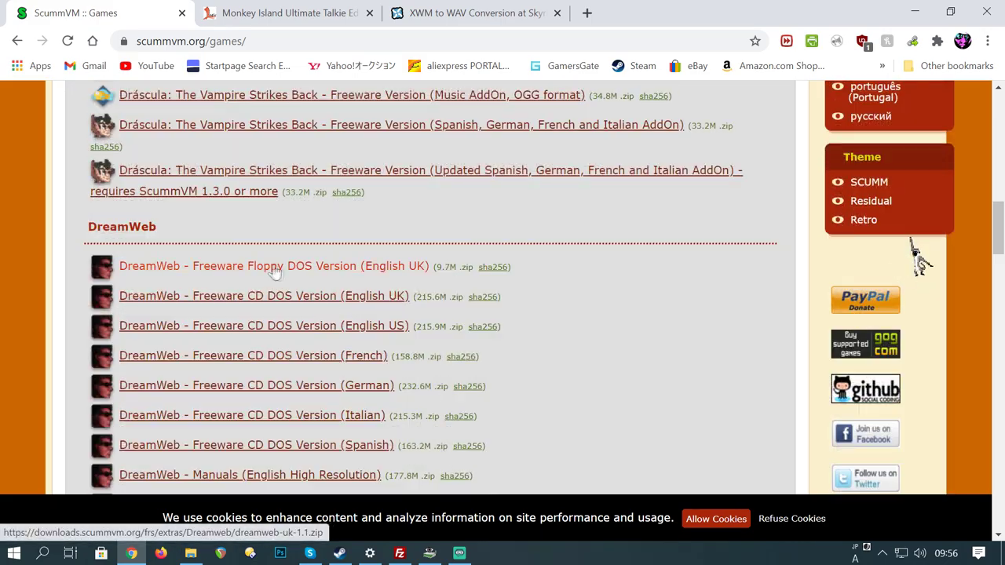
scroll(287, 271, down, 5)
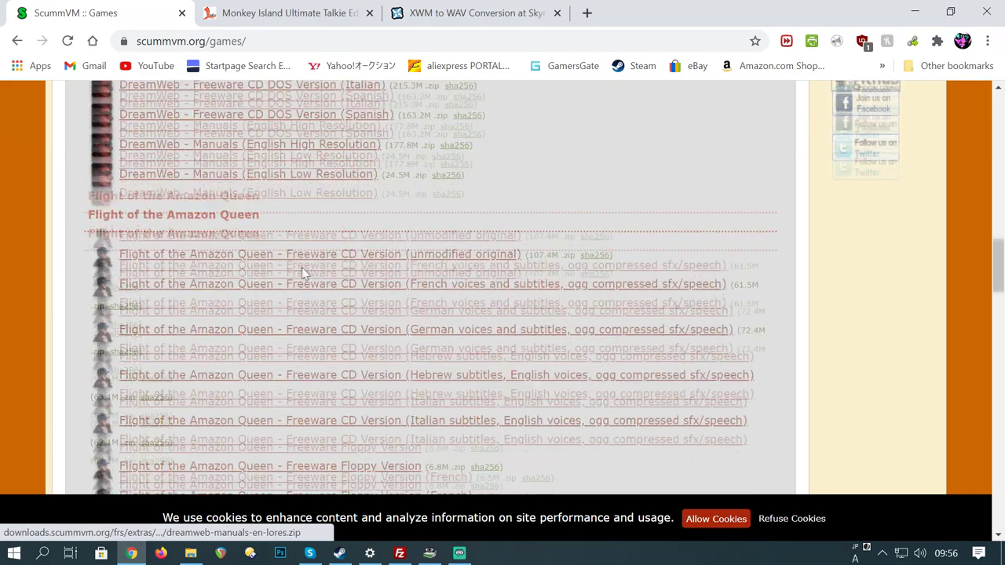
scroll(386, 262, down, 5)
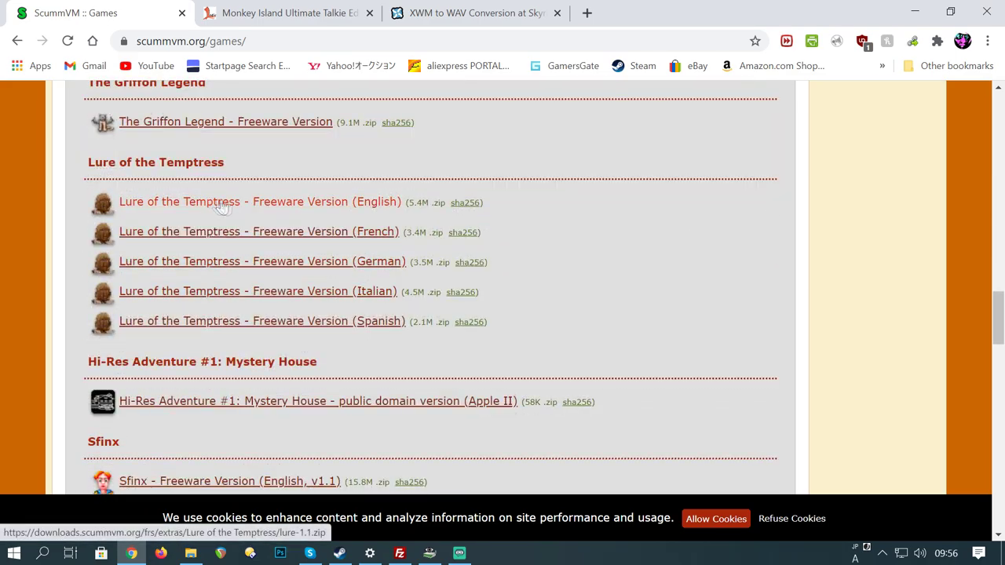
click(219, 204)
Place the lure archive beside the scummvm window and extract the lure folder into it
click(267, 265)
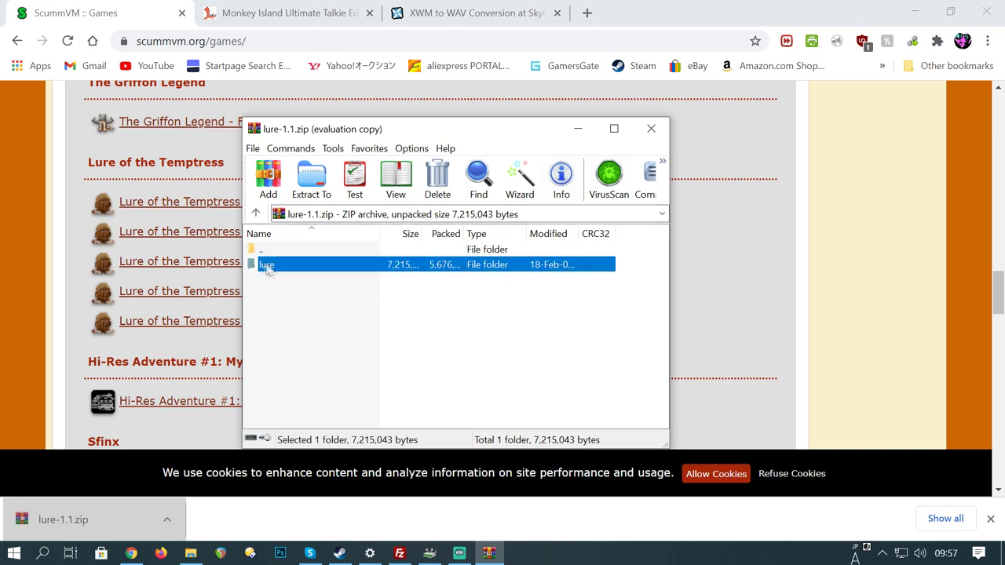
double_click(281, 267)
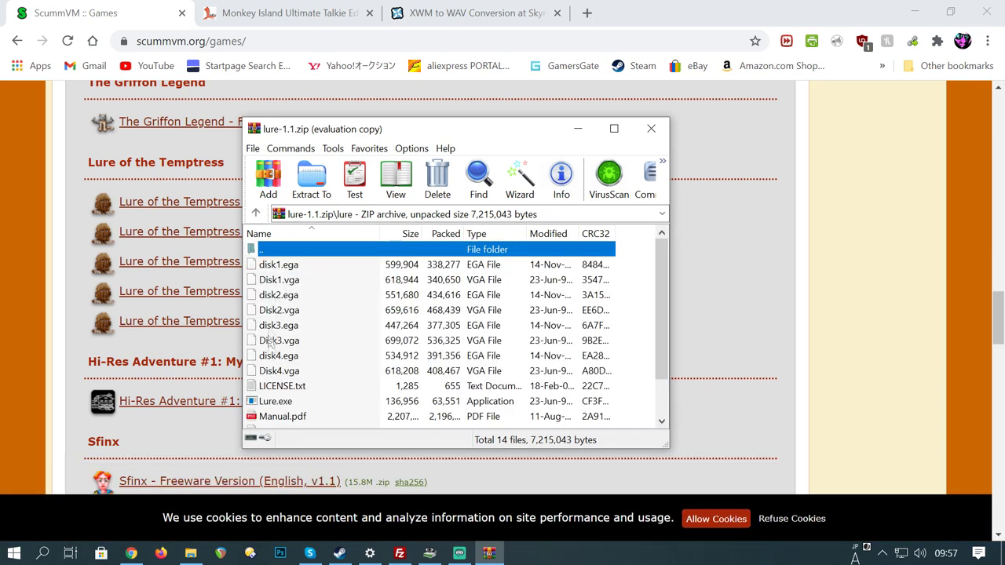
double_click(286, 250)
click(190, 553)
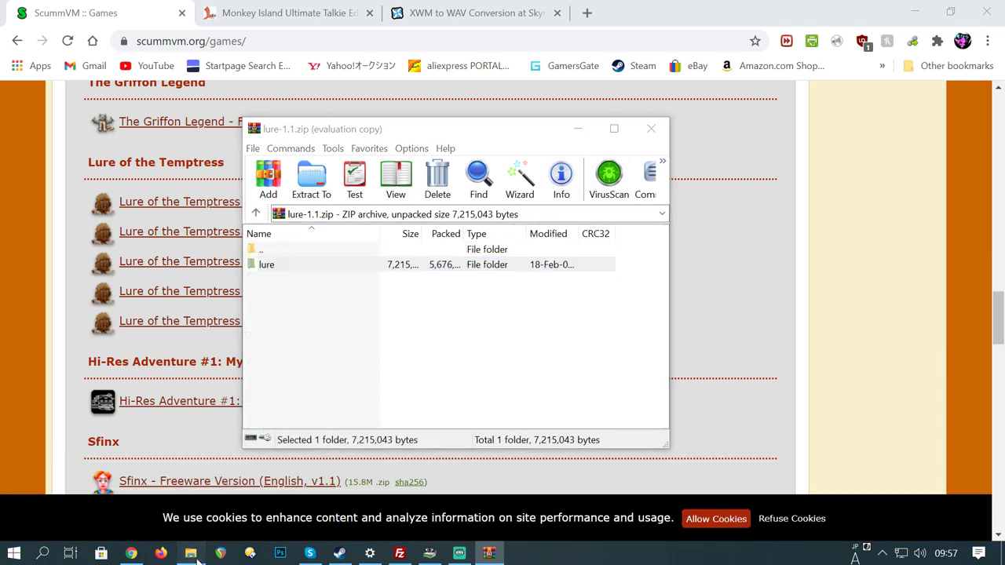
drag(373, 129, 283, 94)
click(172, 314)
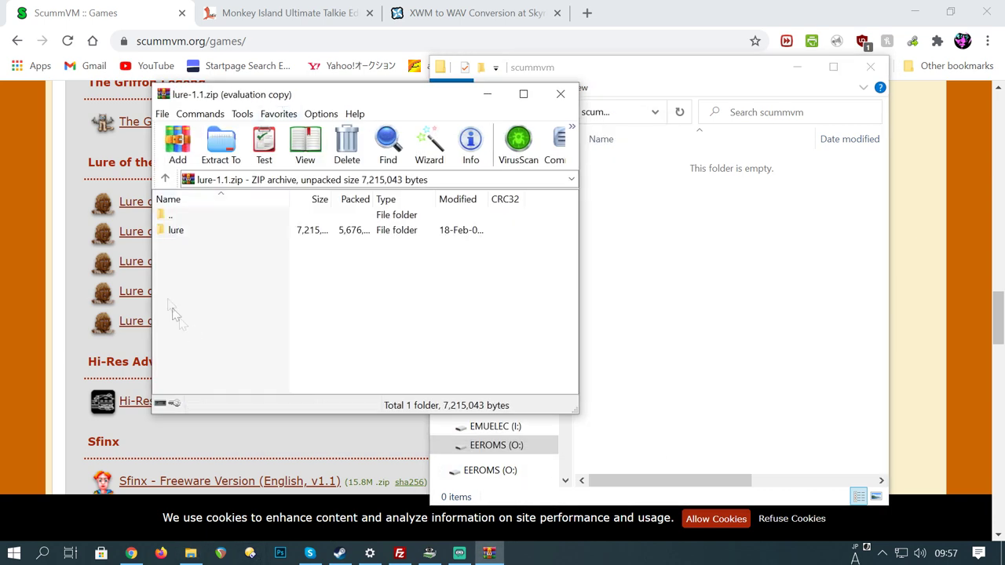
click(171, 230)
drag(727, 270, 727, 270)
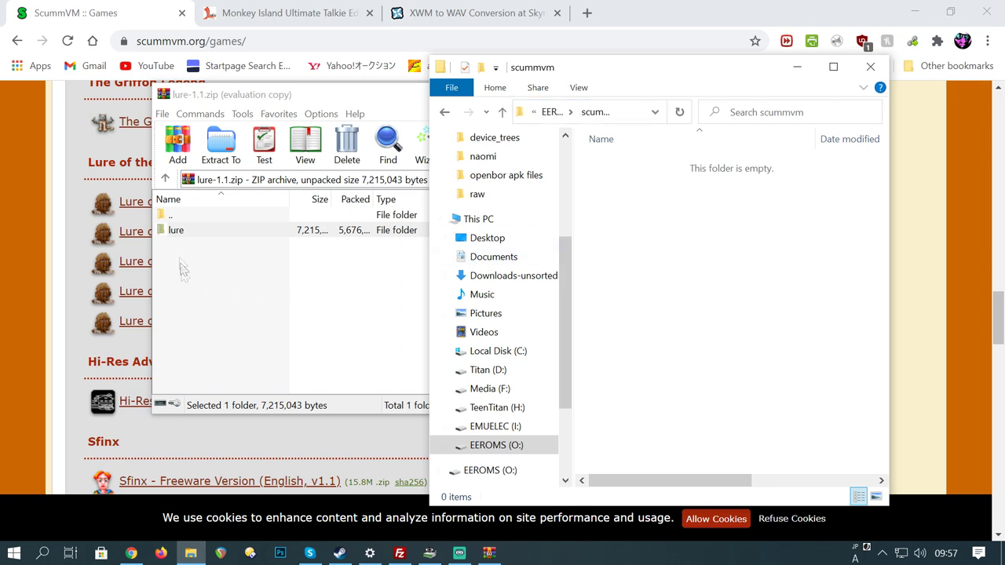
drag(176, 231, 188, 234)
drag(719, 279, 683, 328)
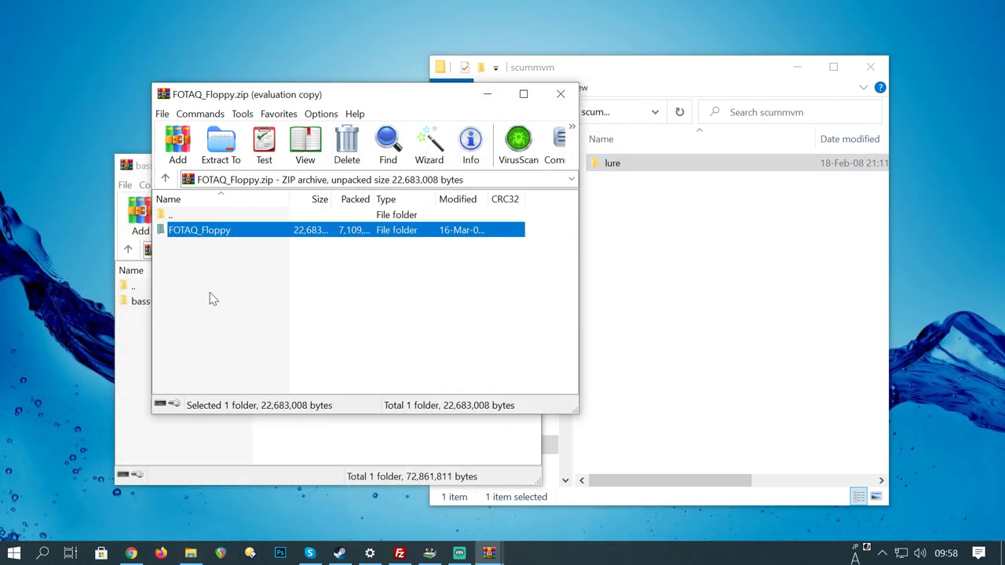
Extract the FOTAQ_Floppy and bass-cd-1.2 folders into scummvm as well
drag(717, 306, 717, 308)
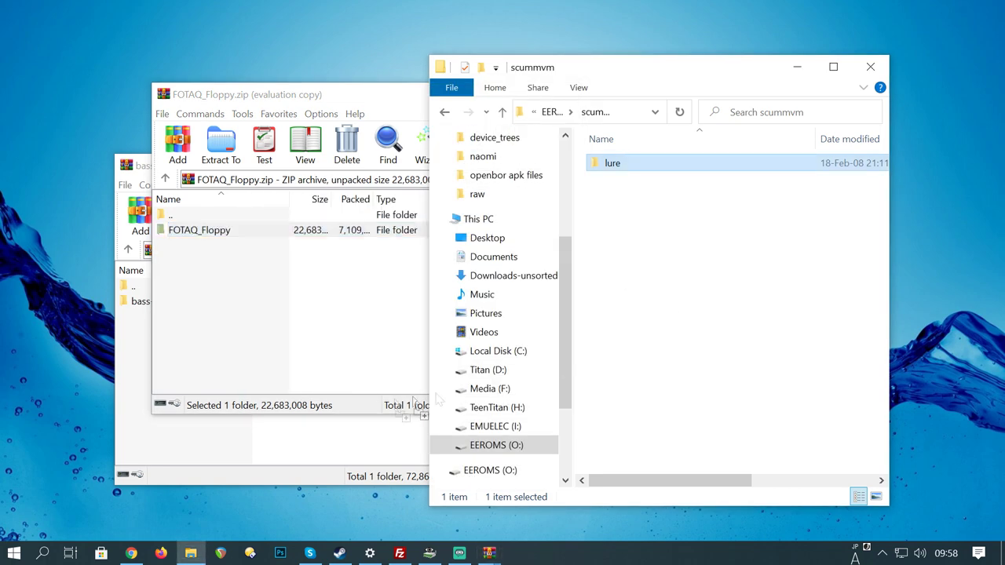
double_click(197, 231)
click(561, 94)
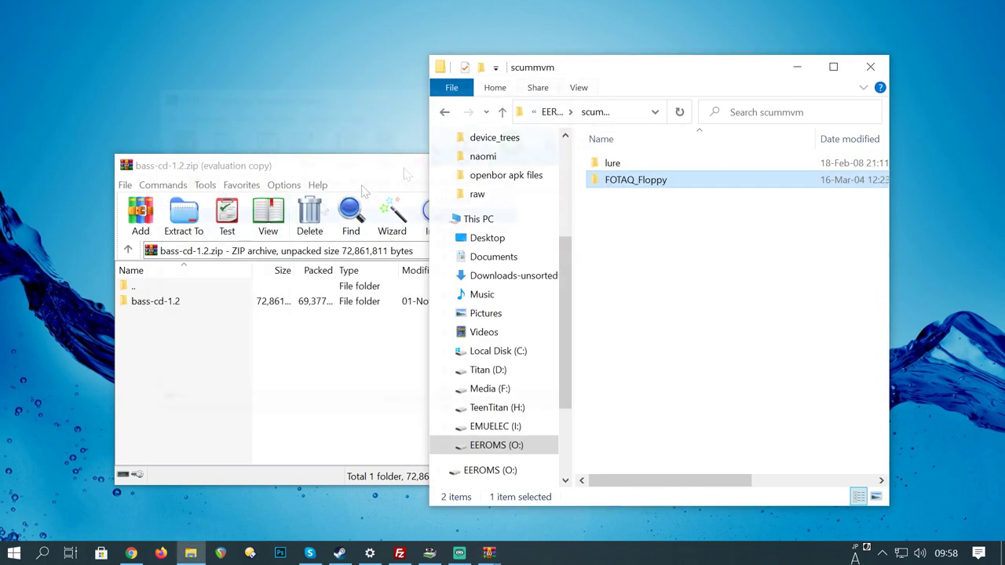
double_click(148, 301)
double_click(145, 288)
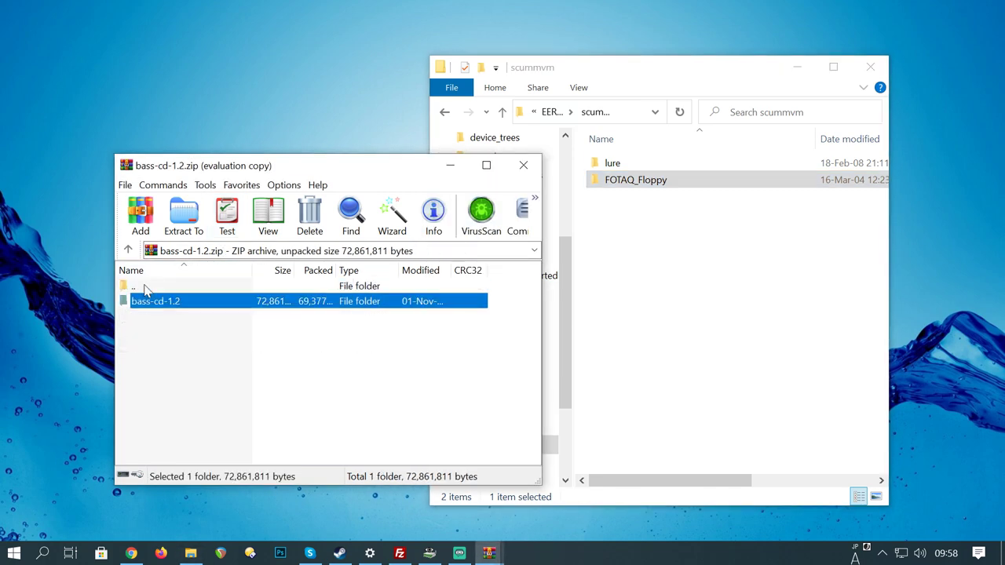
drag(735, 259, 735, 260)
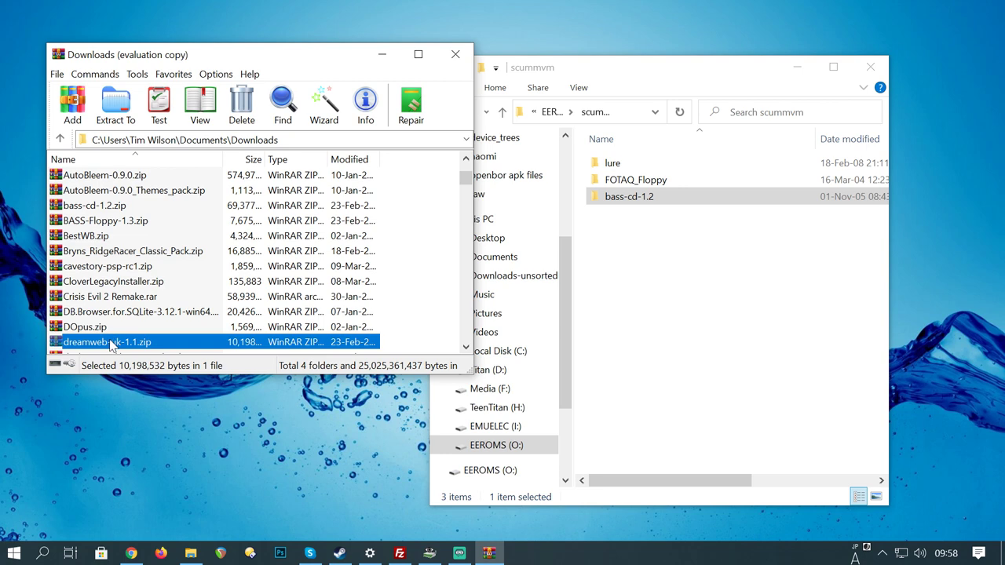
Open dreamweb-uk-1.1.zip and scroll through its diary, manual and DREAMWEB files
double_click(112, 343)
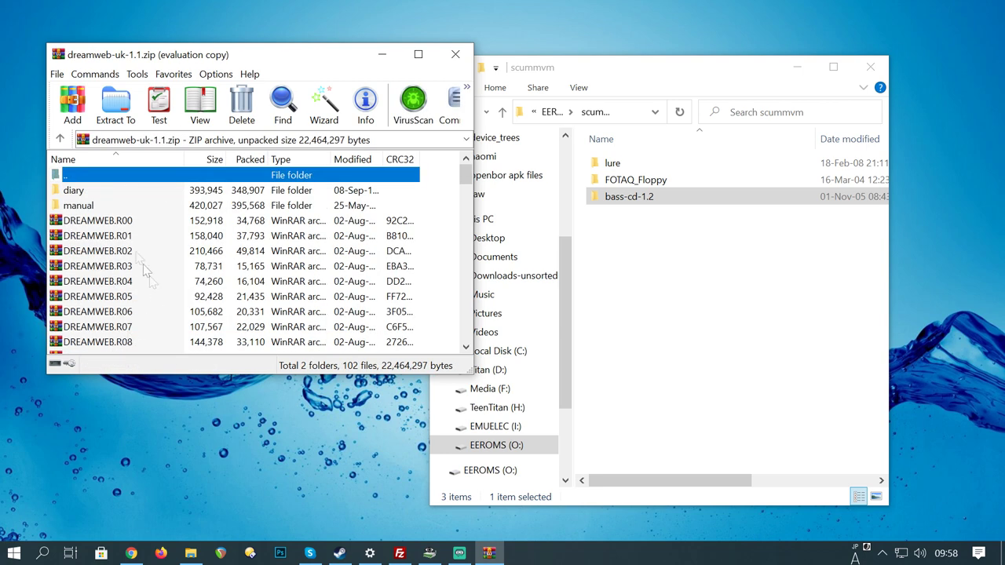
scroll(143, 247, down, 20)
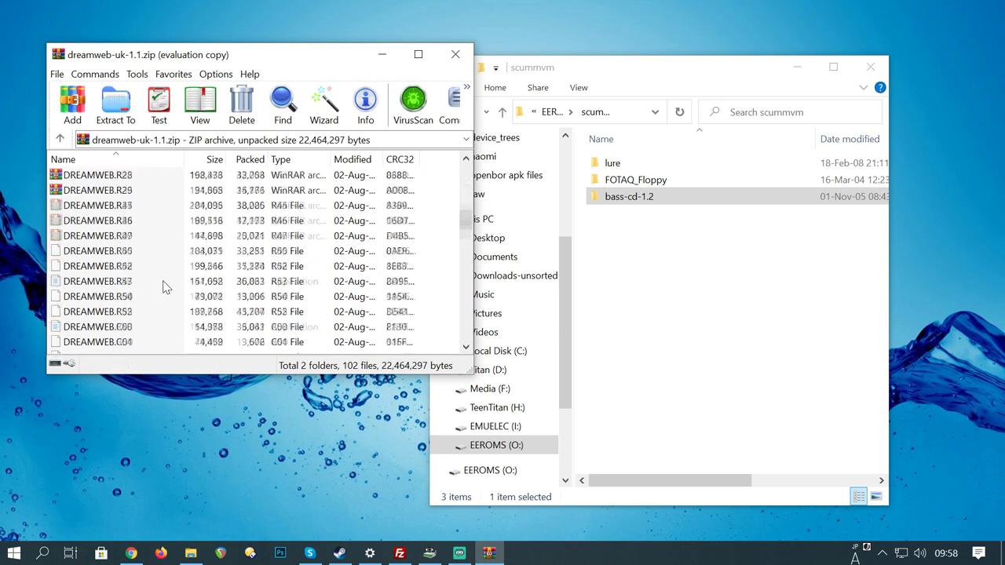
scroll(157, 306, down, 9)
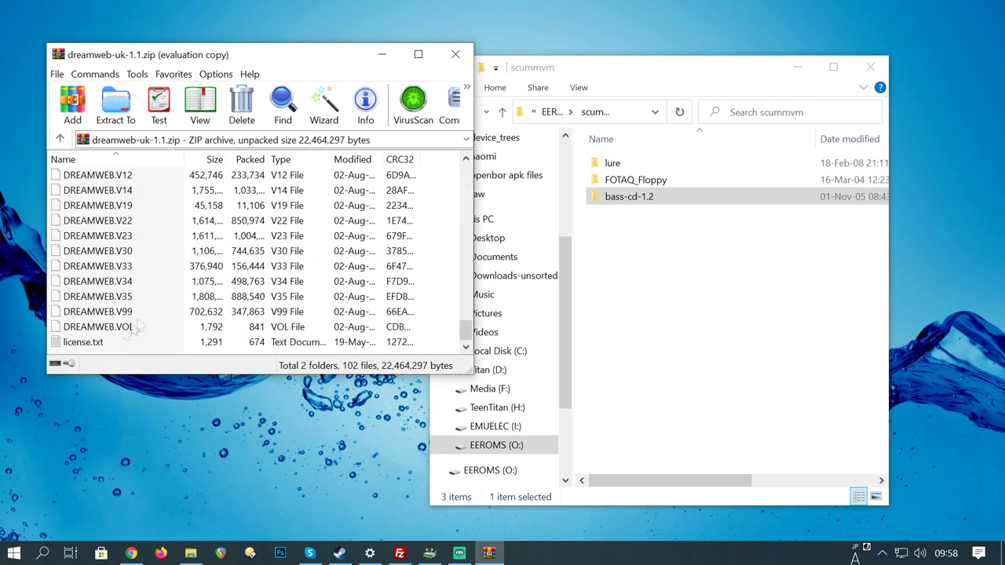
scroll(134, 330, up, 20)
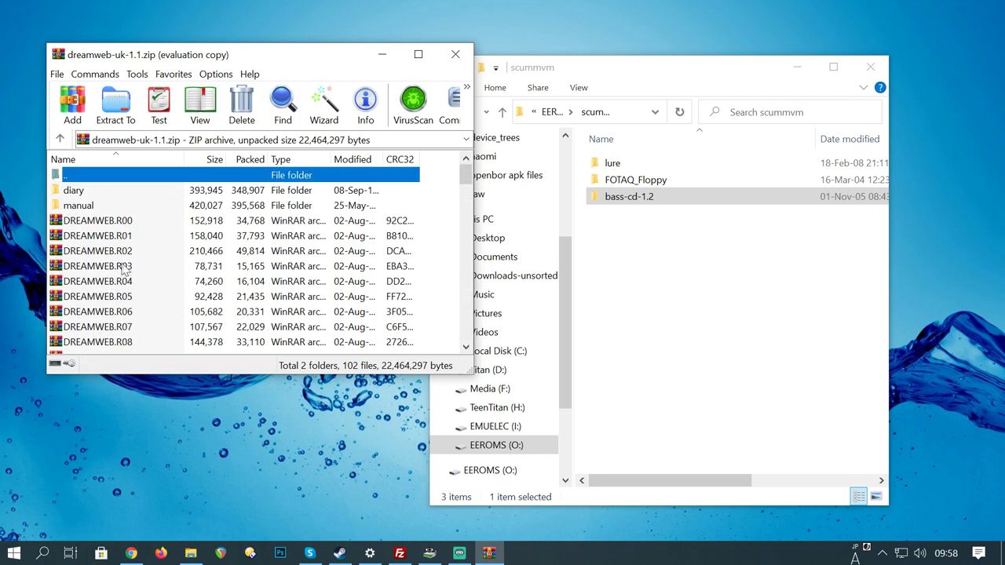
click(661, 310)
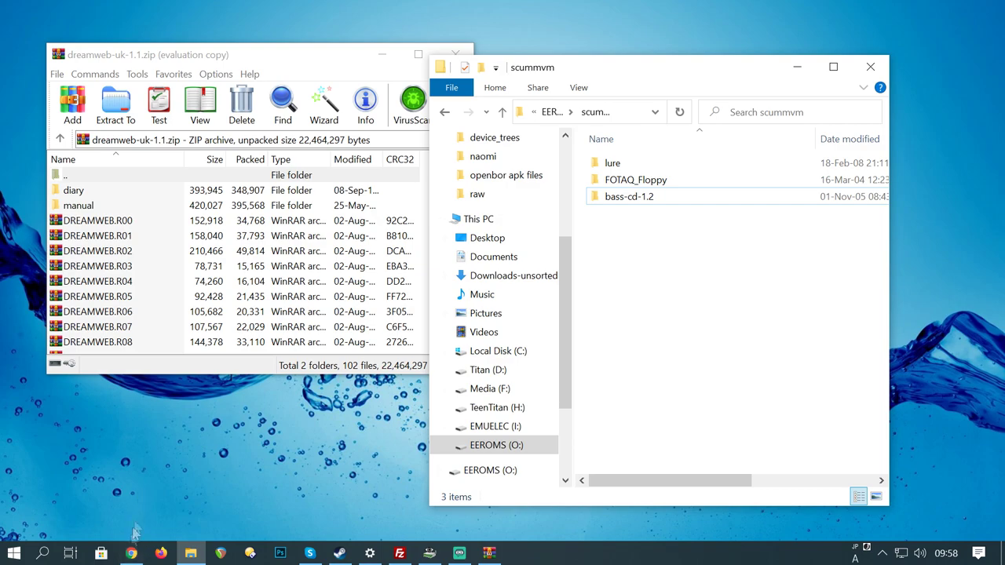
Scroll ScummVM's compatibility chart to DreamWeb and check its short name, dreamweb
click(135, 553)
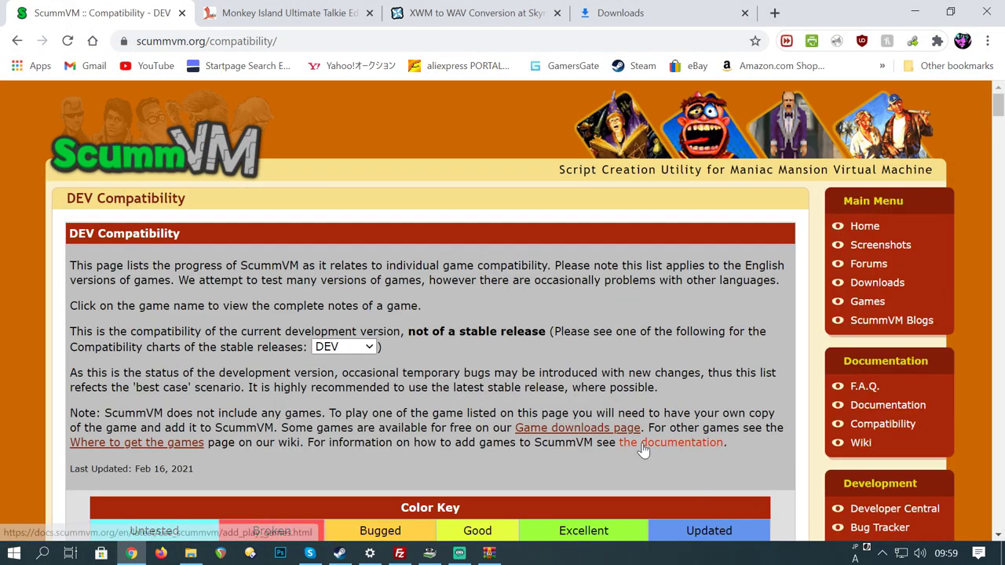
scroll(306, 412, down, 5)
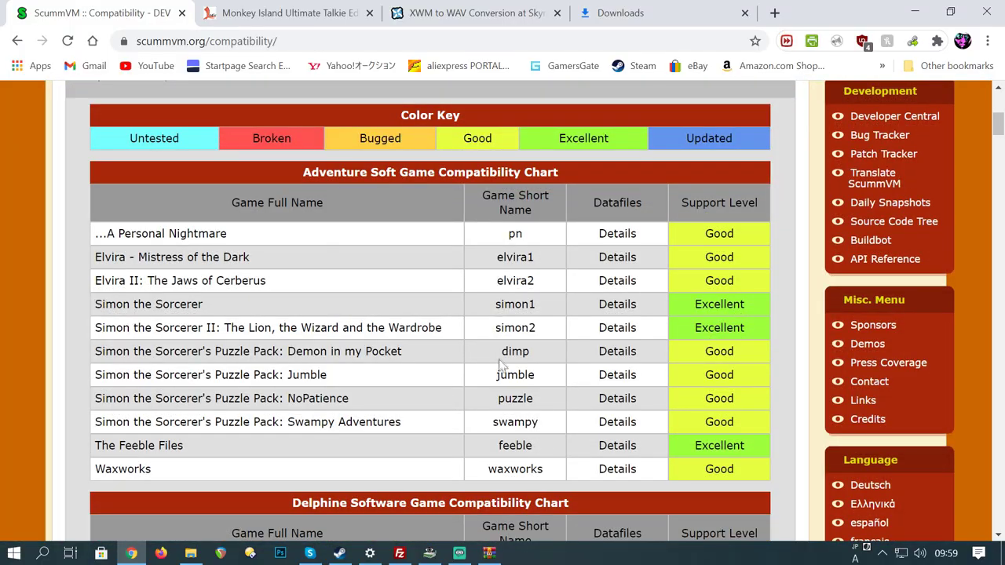
scroll(500, 365, down, 4)
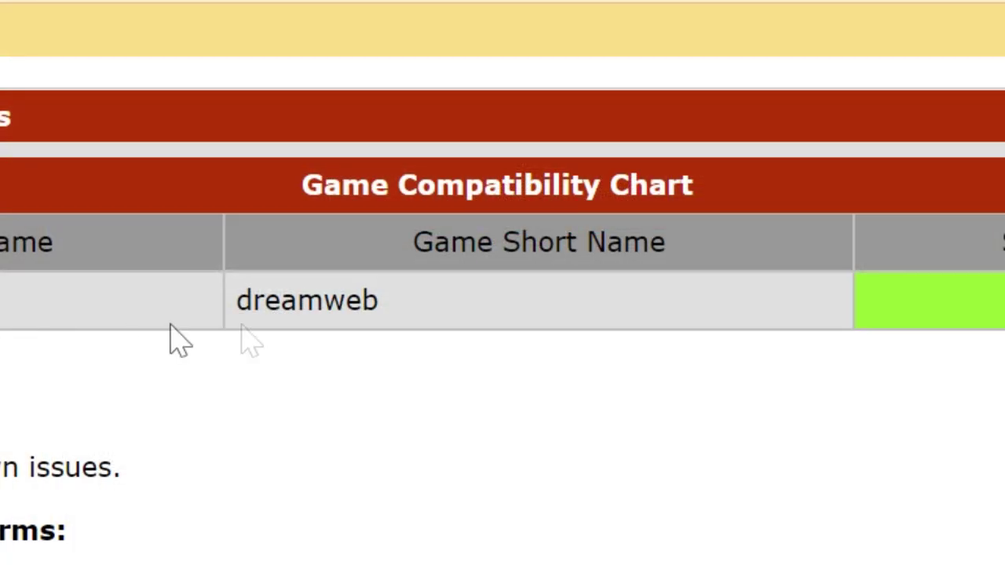
drag(251, 306, 395, 308)
click(516, 318)
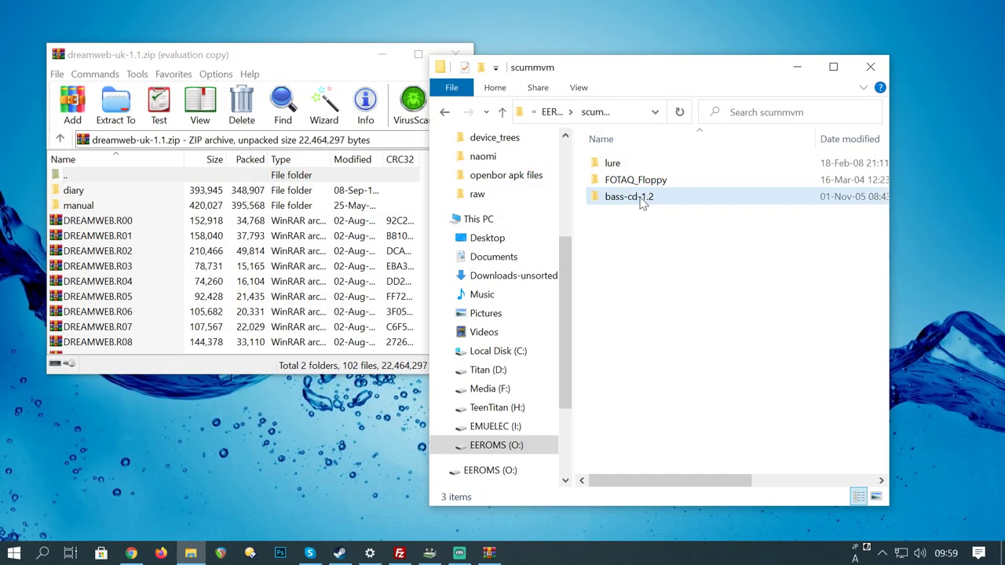
Create a dreamweb folder in scummvm and extract all DreamWeb archive files into it
right_click(644, 256)
mouse_move(715, 437)
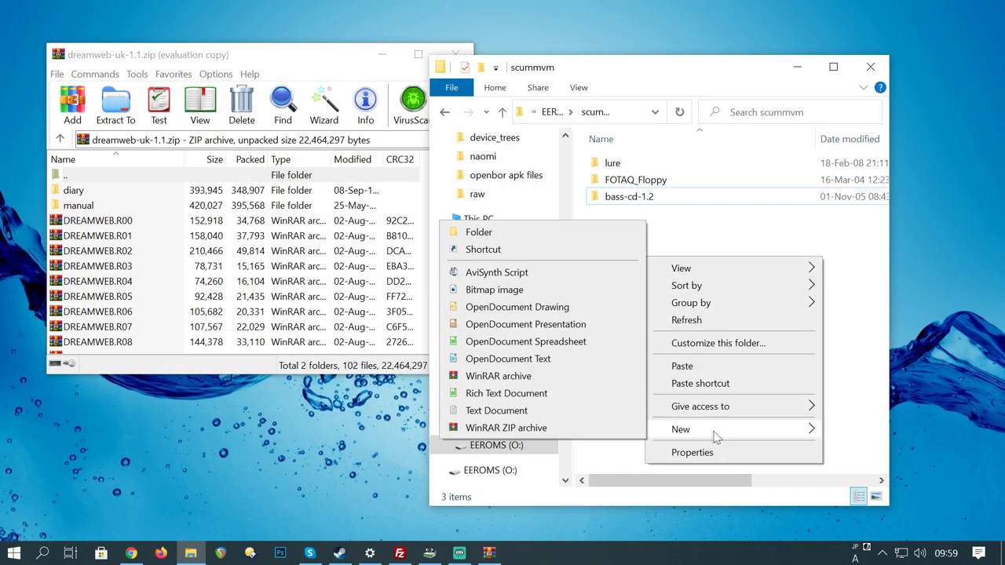
click(481, 232)
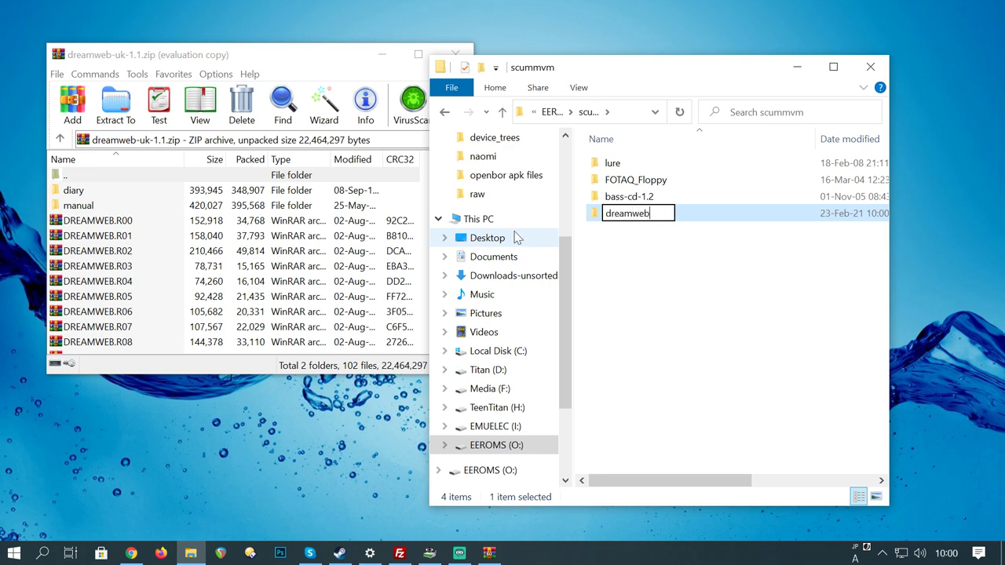
double_click(628, 214)
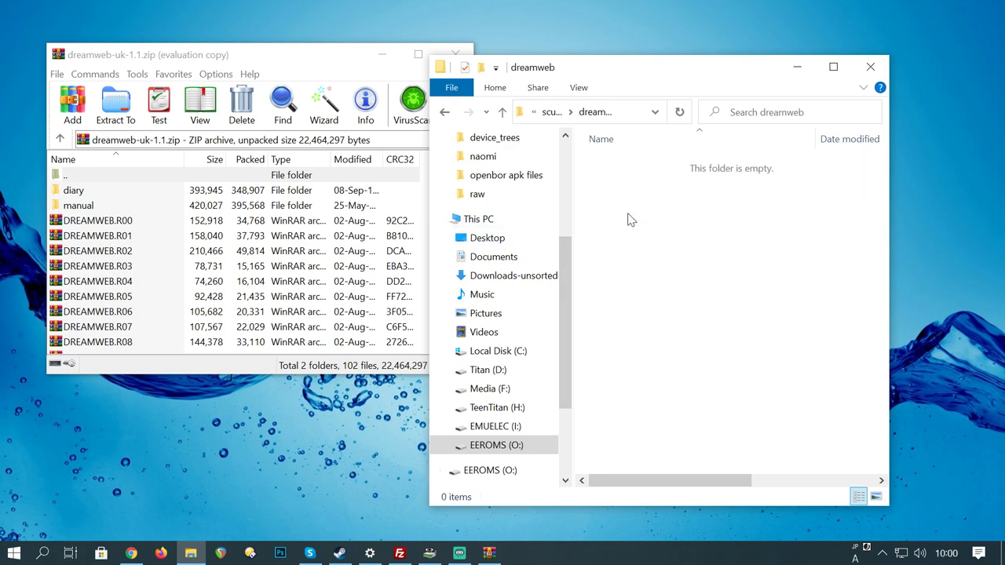
click(74, 190)
key(ctrl+a)
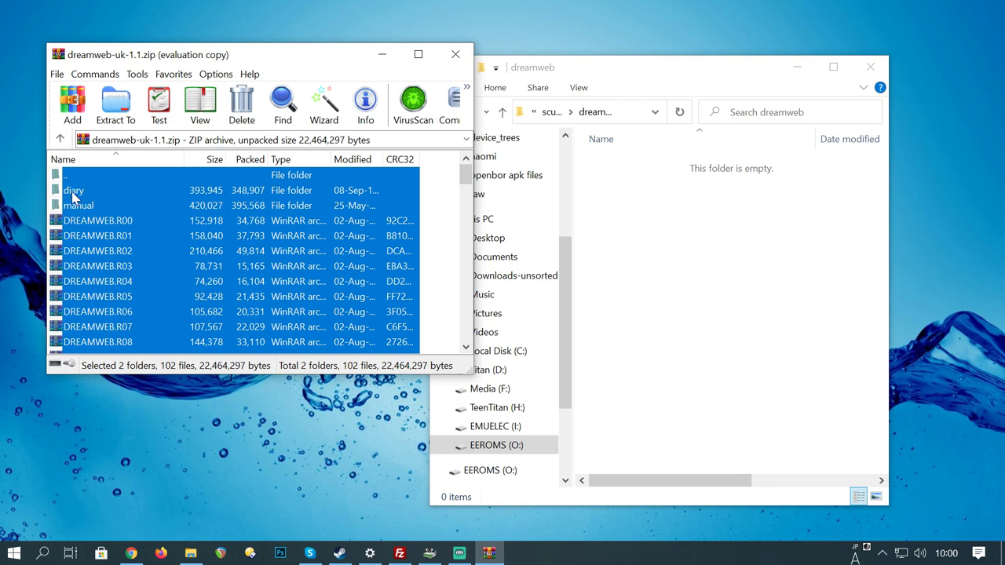
drag(672, 214, 695, 220)
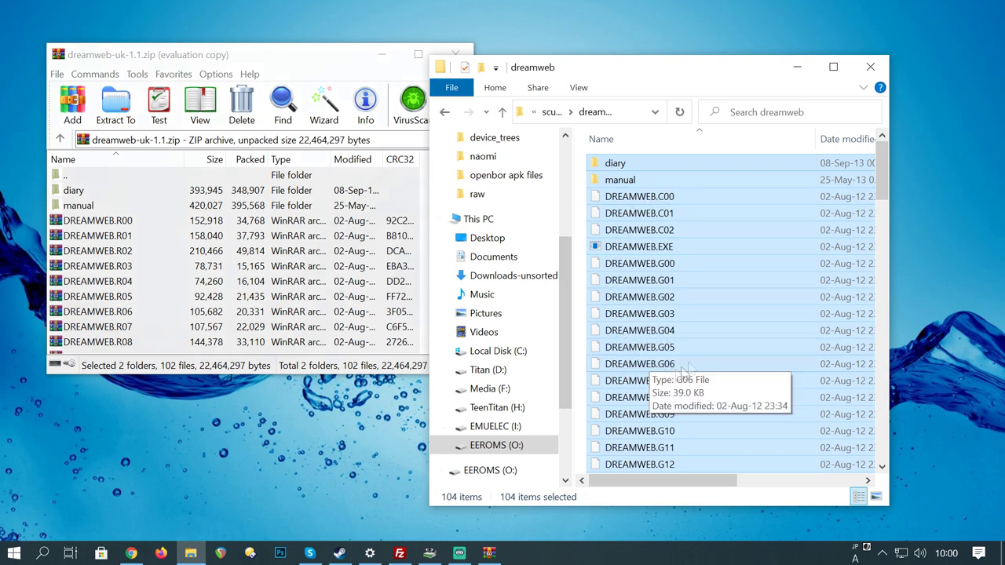
Safely eject the EEROMS (O:) drive
key(alt+Up)
right_click(492, 445)
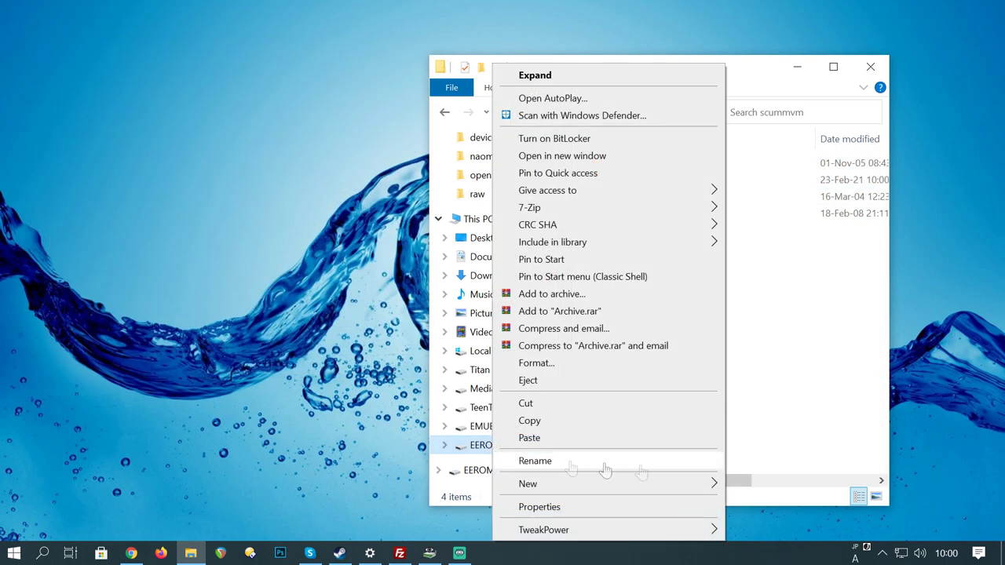
click(546, 383)
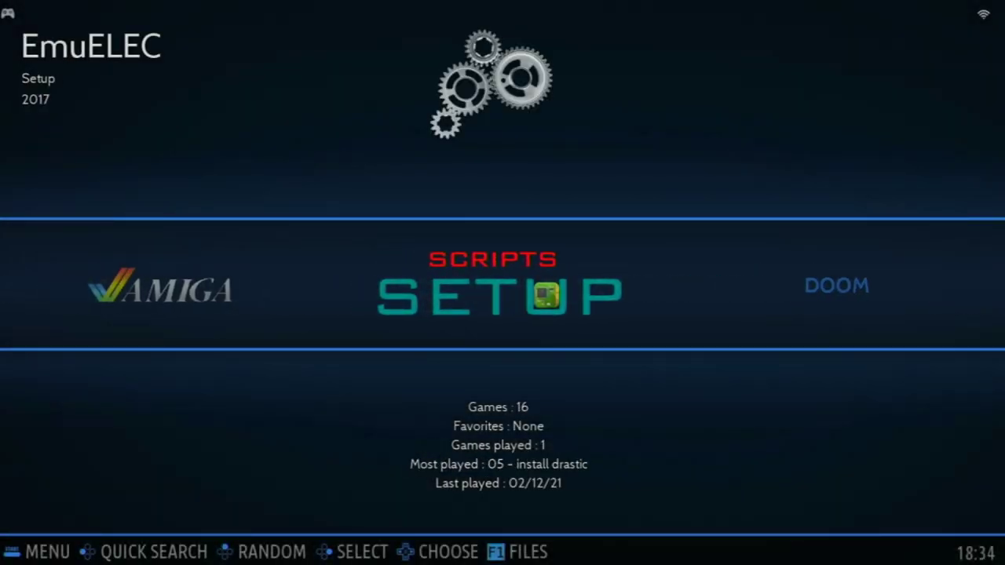
Select the '16 - Scan ScummVM Games' script in the SETUP list, then browse the systems
key(Return)
key(Down)
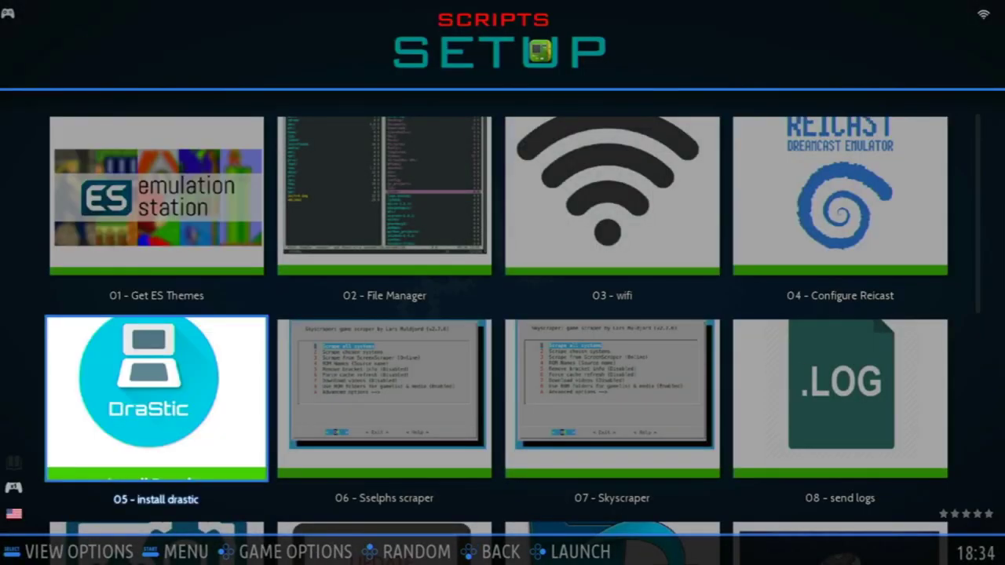
key(Right)
key(Right)
key(Right)
key(Page_Down)
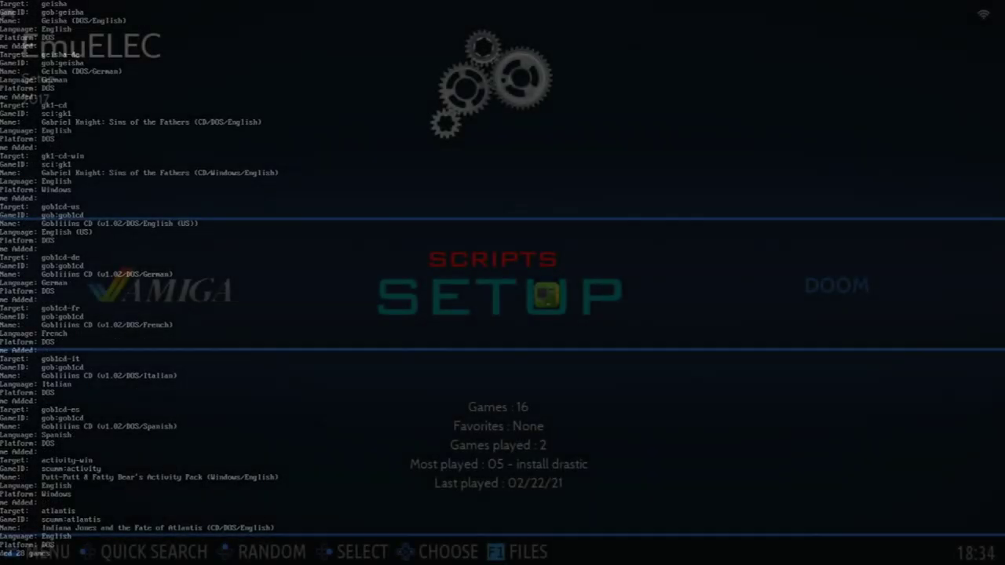
key(Left)
key(Right)
key(Right)
key(Right)
key(Right)
key(Right)
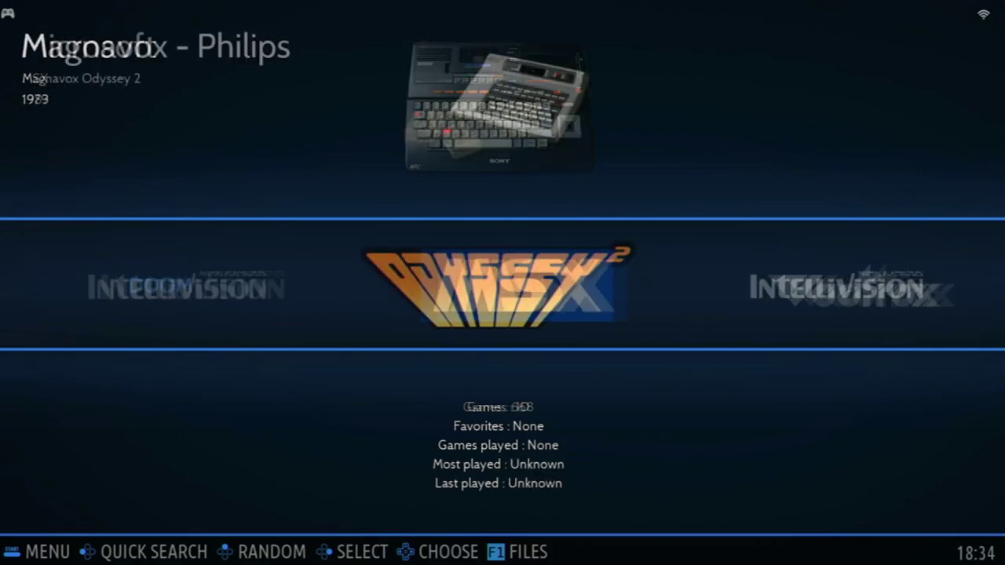
Restart EmulationStation from the quit menu and move to the ScummVM system
key(Return)
key(Up)
key(Return)
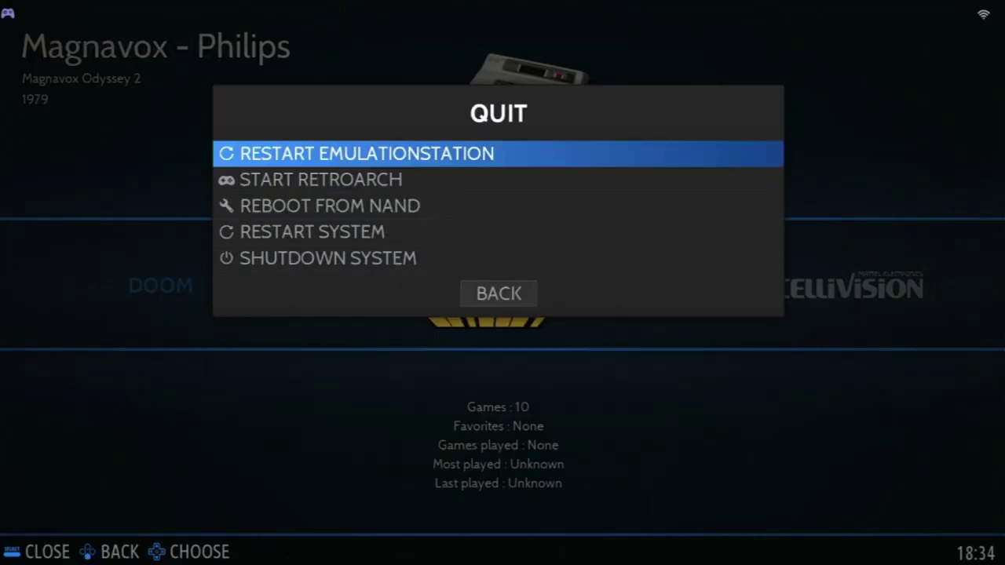
key(Return)
key(Return)
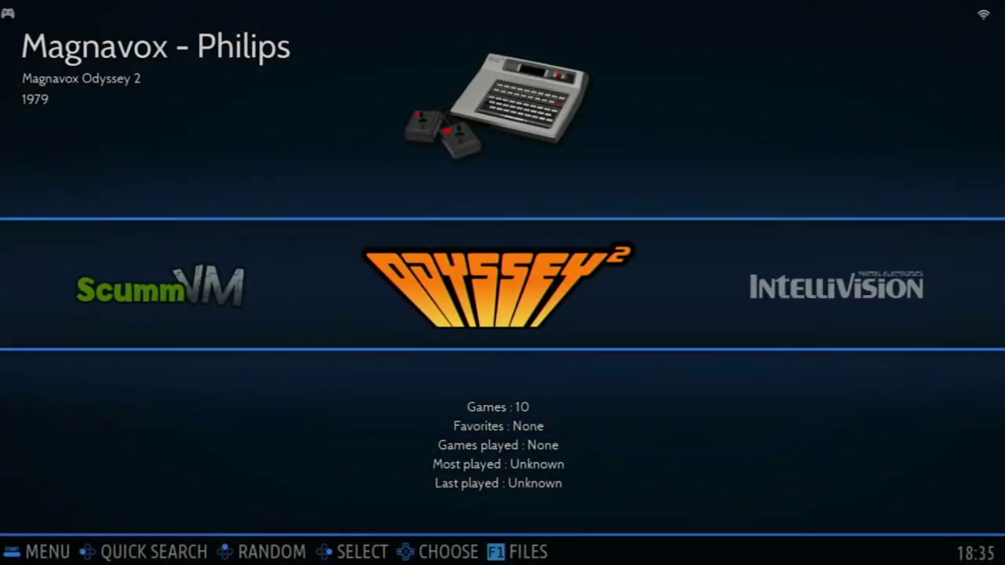
key(Left)
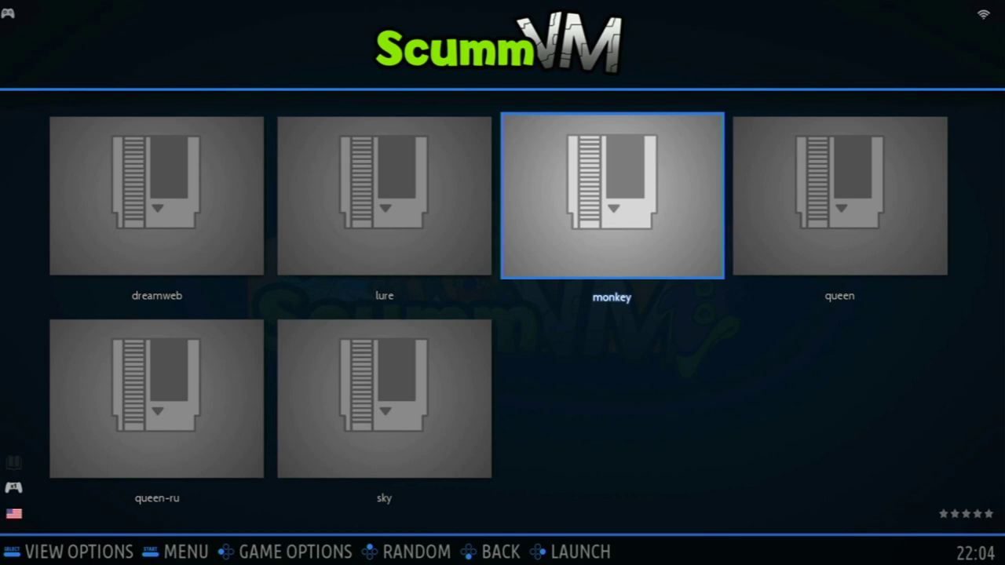
Scrape only missing media for the ScummVM games
key(Left)
key(Left)
key(Right)
key(Right)
key(F1)
key(Down)
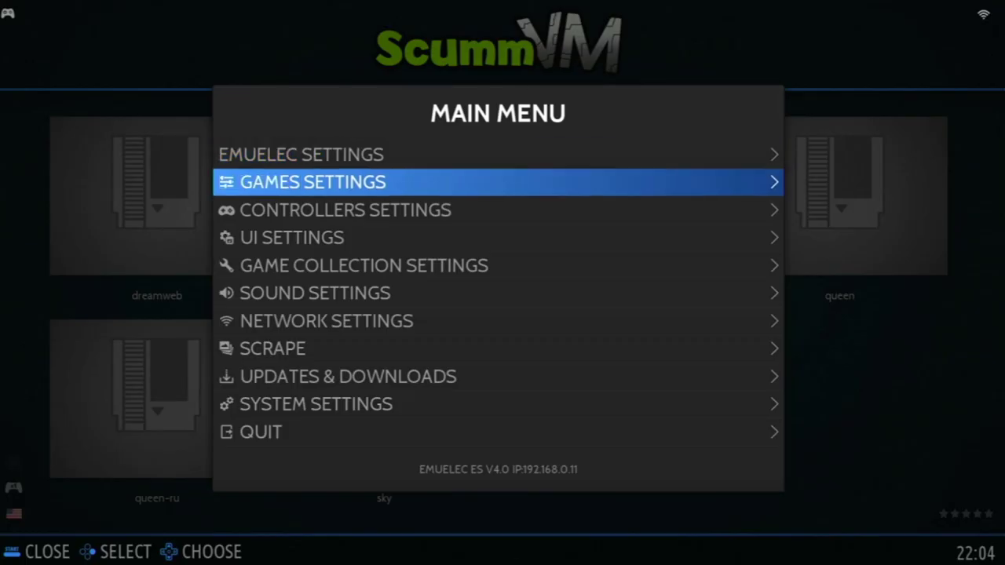
key(Down)
key(Down)
key(Down)
key(Down)
key(Down)
key(Return)
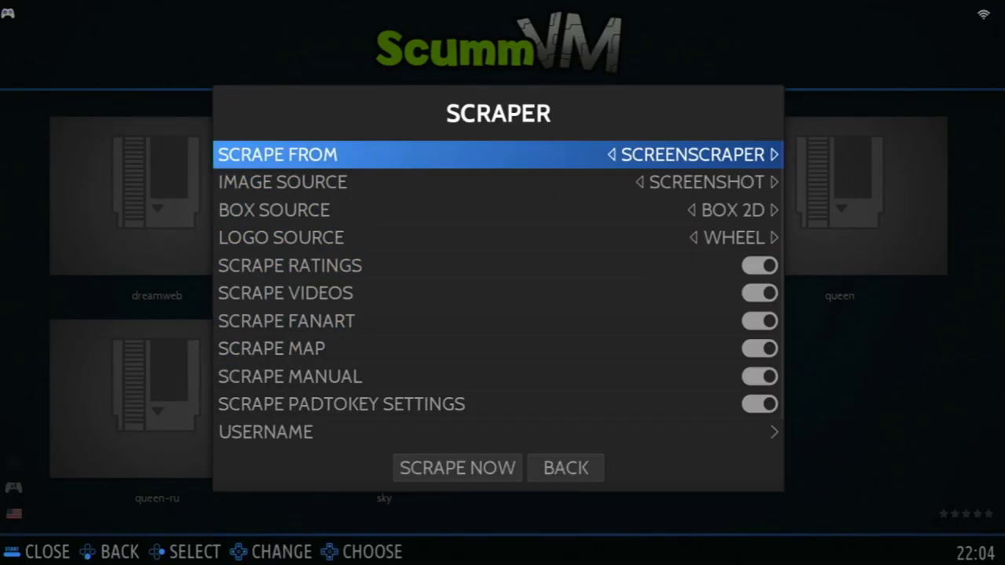
key(Up)
key(Return)
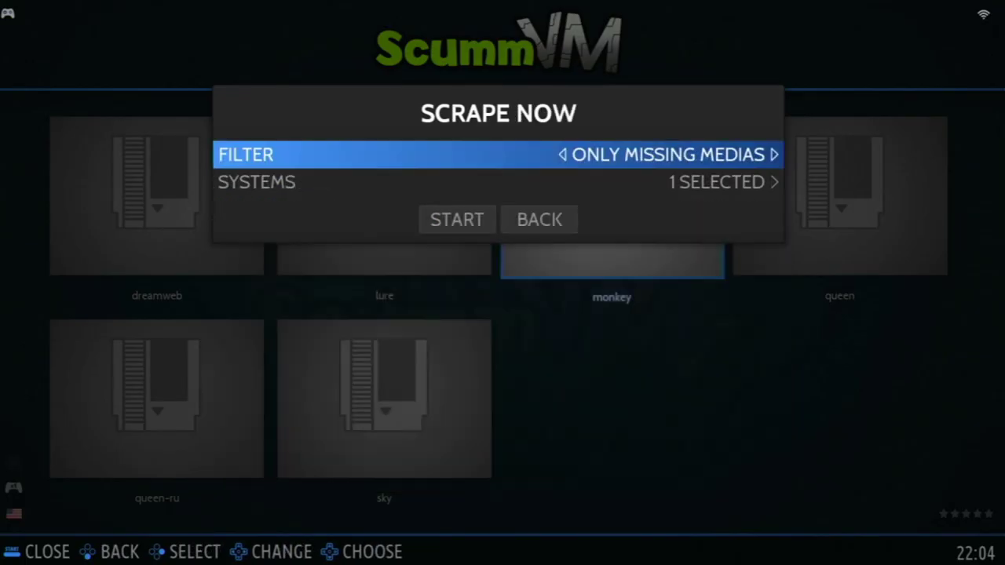
key(Down)
key(Down)
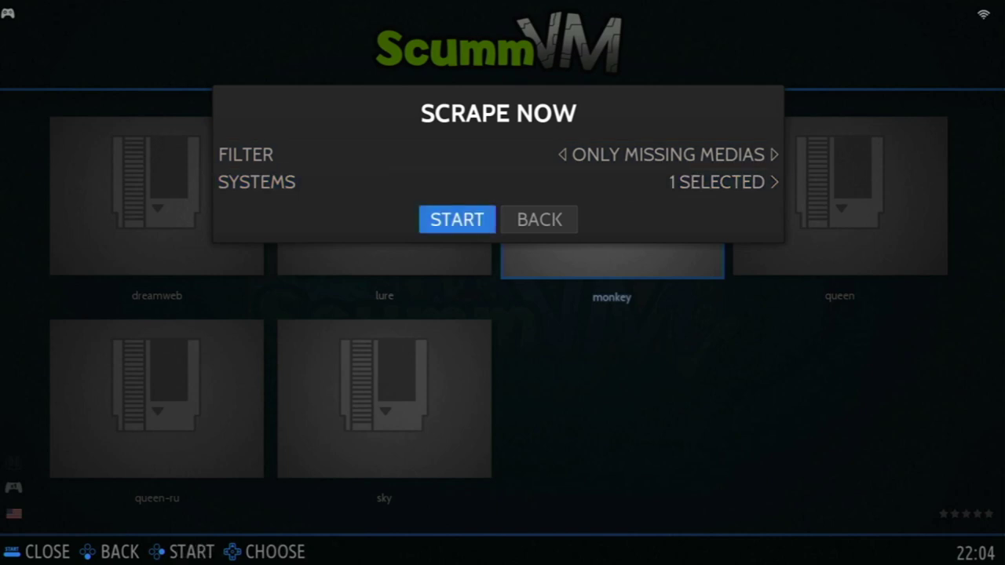
key(Return)
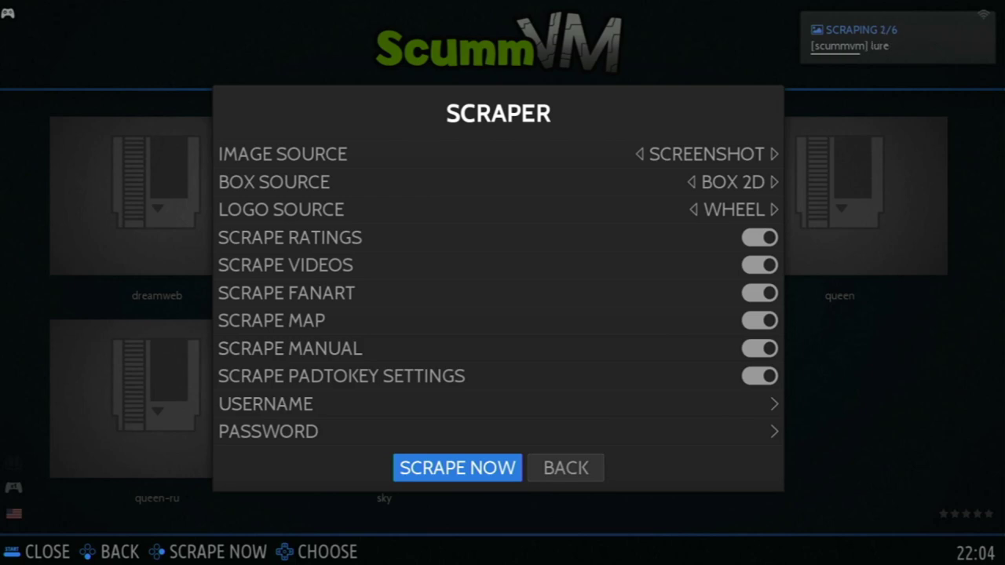
key(Escape)
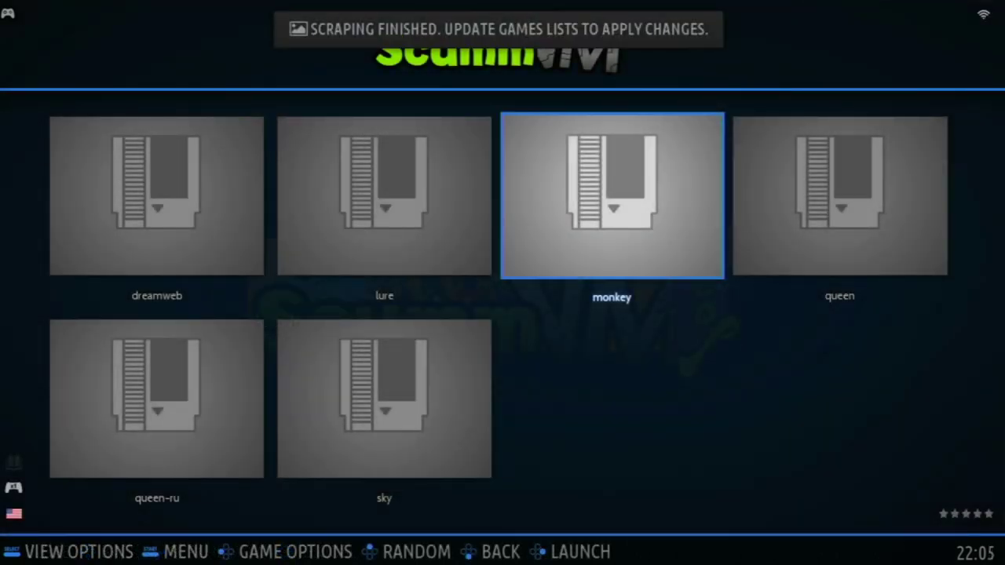
Update the games lists from Games Settings and confirm with Yes
key(F1)
key(Down)
key(Return)
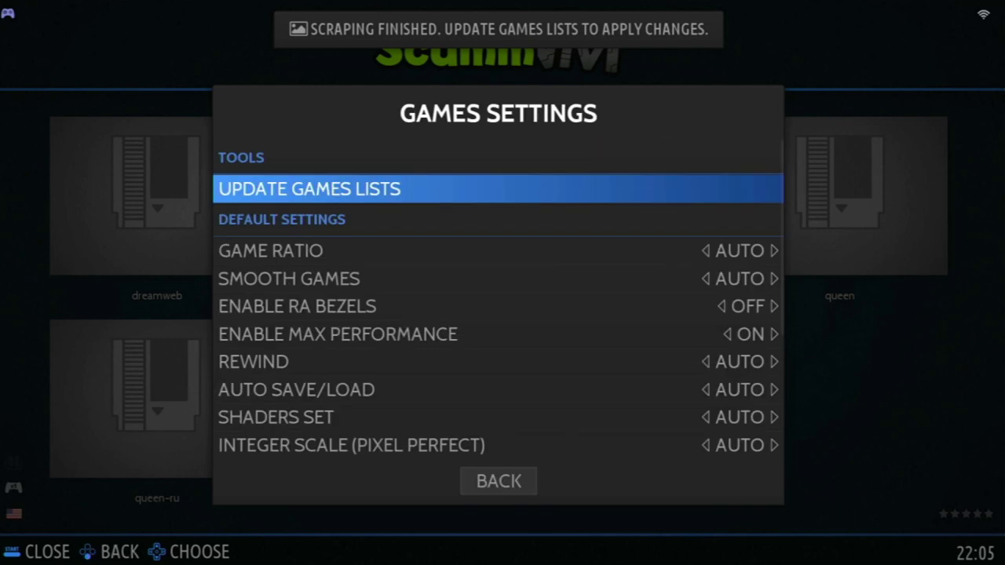
key(Return)
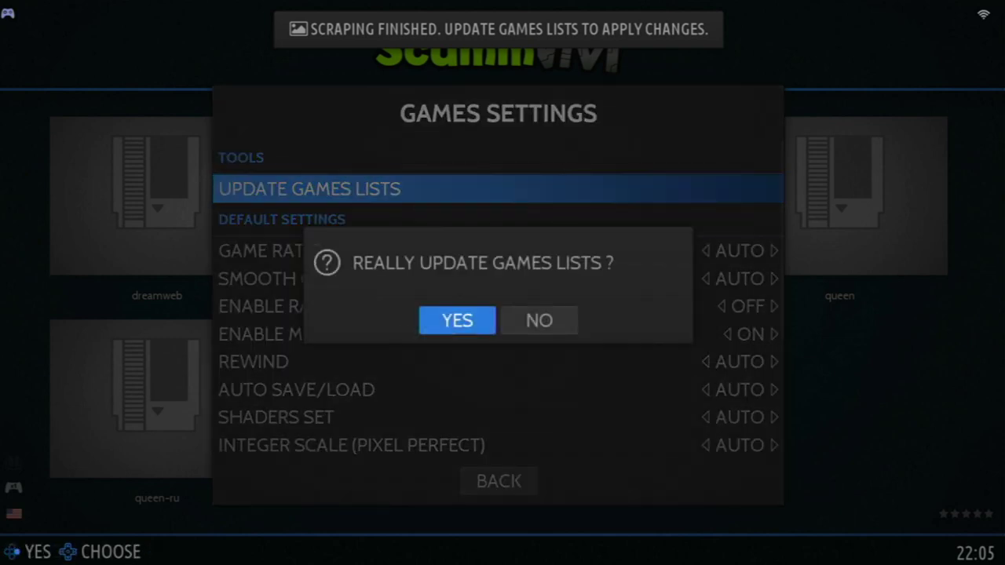
key(Return)
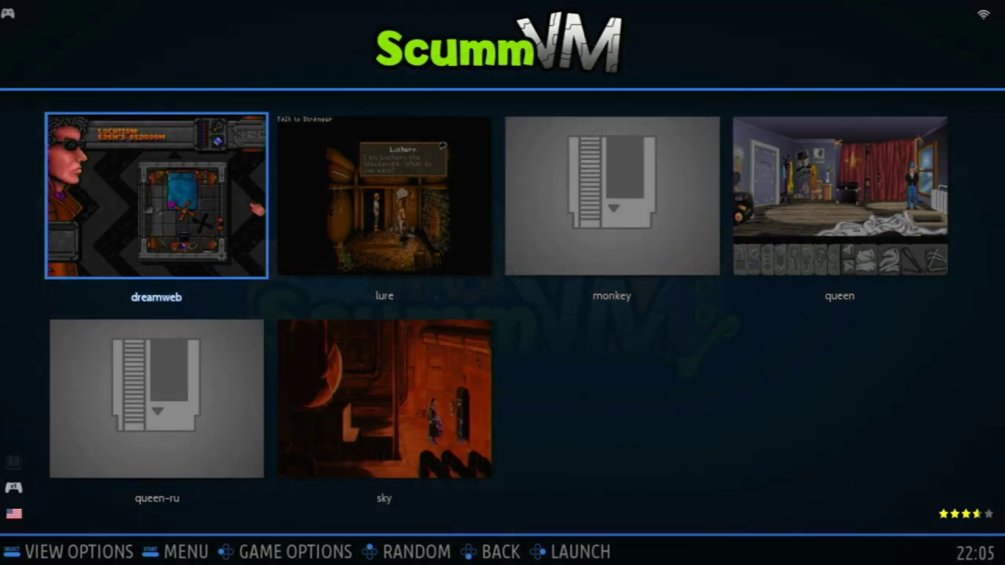
Scrape the monkey game on its own, accepting The Secret of Monkey Island as its match
key(Right)
key(Right)
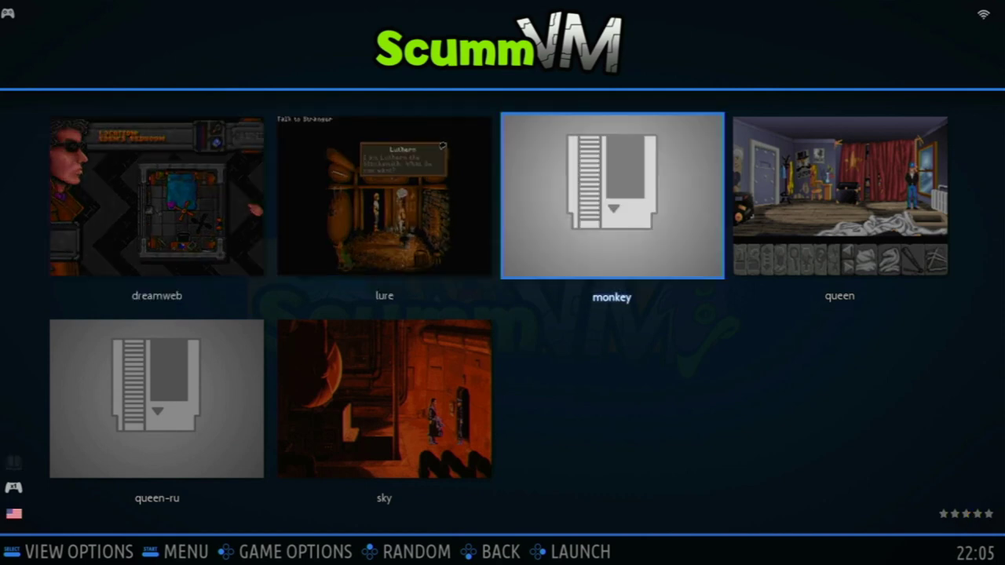
key(F2)
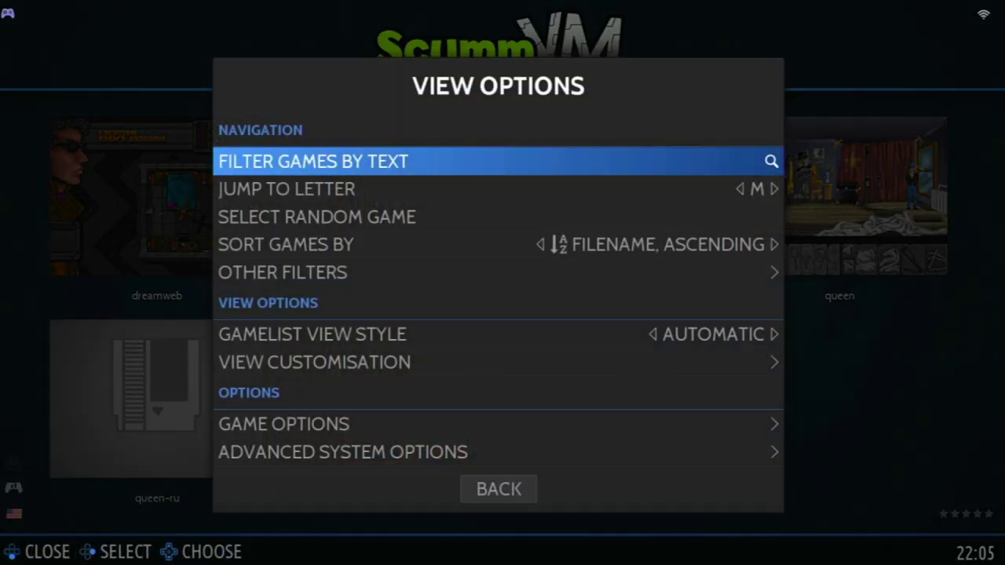
key(Up)
key(Up)
key(Return)
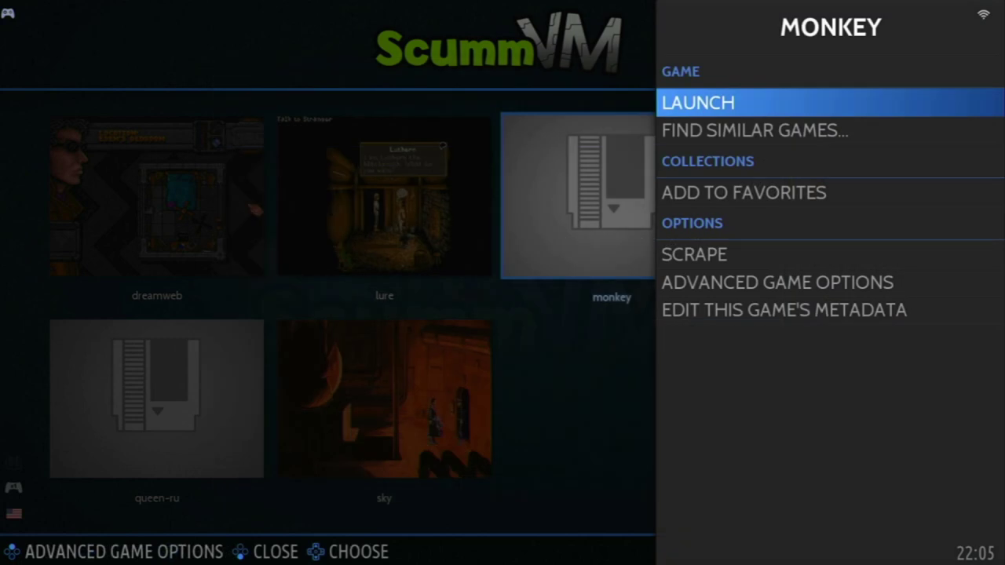
key(Down)
key(Down)
key(Down)
key(Return)
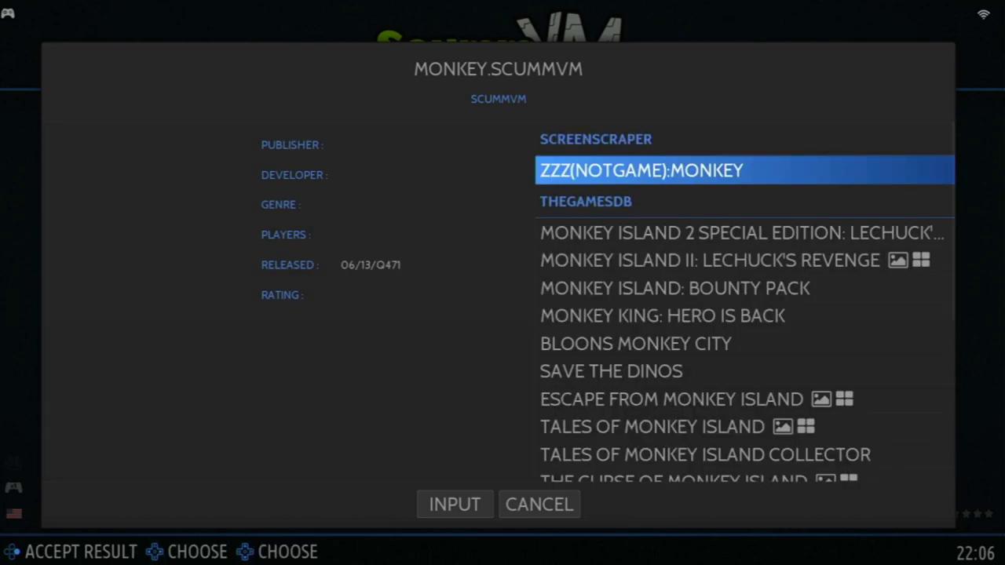
key(Down)
key(Down)
key(Down)
key(Down)
key(Down)
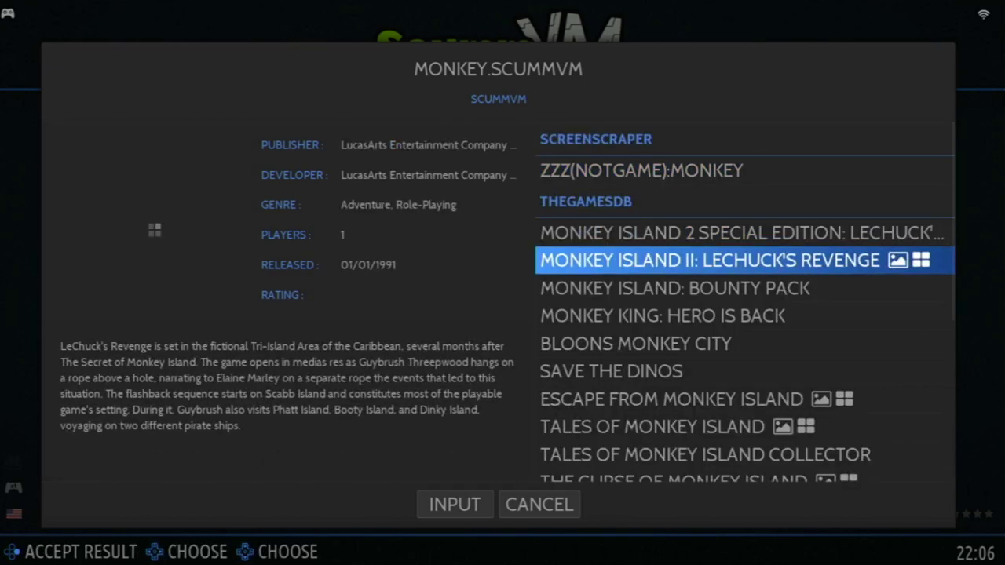
key(Down)
key(Down)
key(Down)
key(Down)
key(Down)
key(Down)
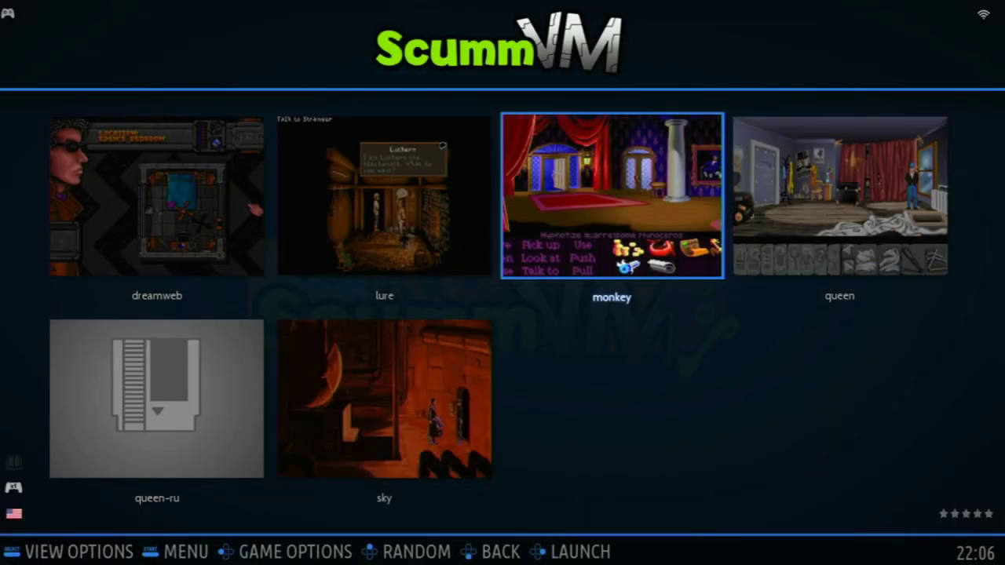
key(Left)
key(Left)
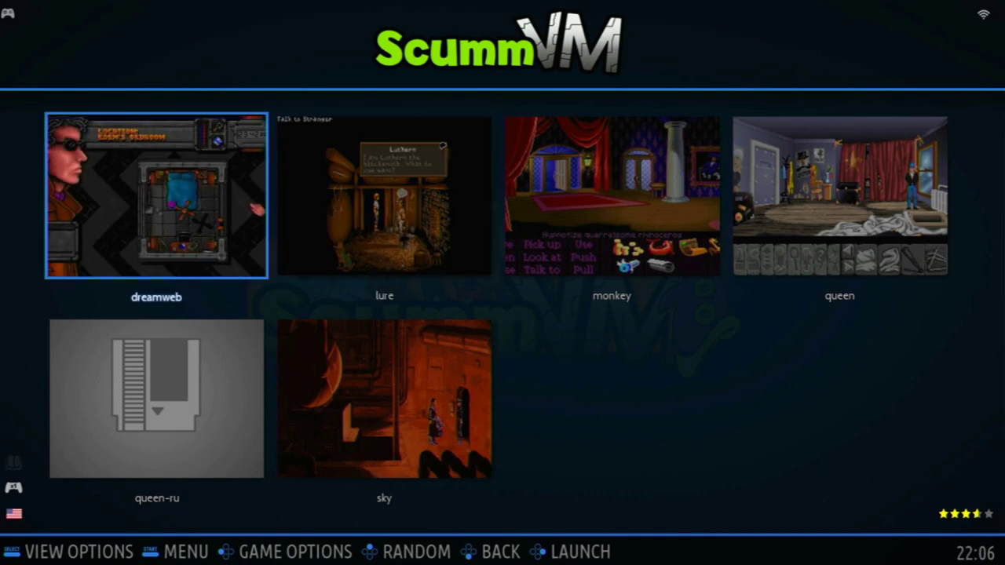
key(Down)
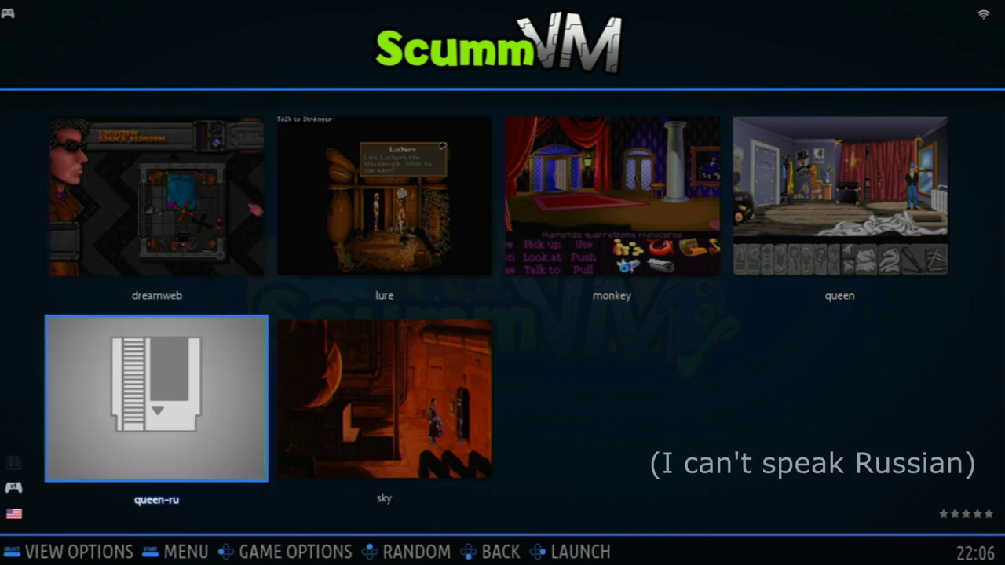
Turn on the Hidden flag in queen-ru's metadata editor
key(F1)
key(Down)
key(Down)
key(Down)
key(Down)
key(Down)
key(Down)
key(Down)
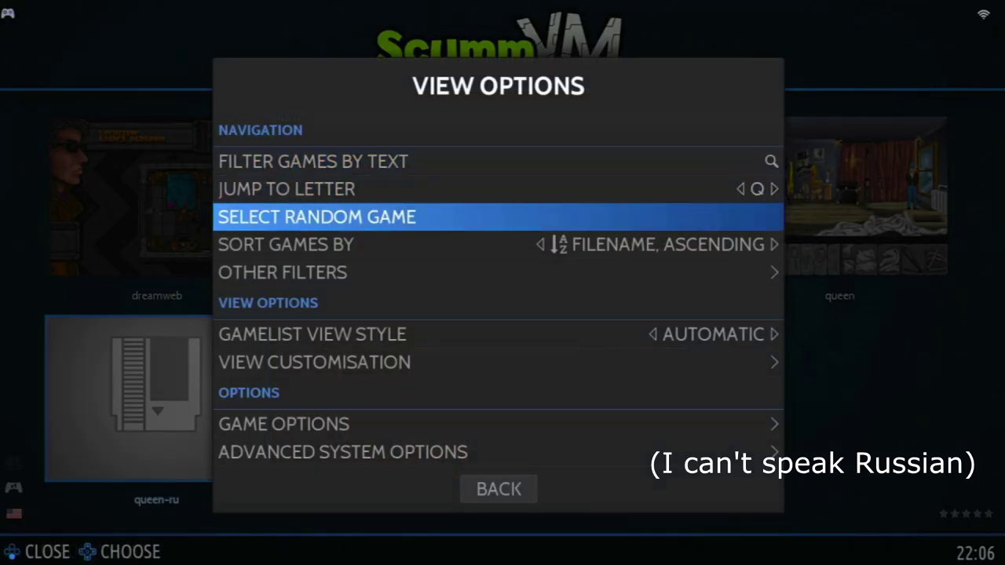
key(Return)
key(Down)
key(Down)
key(Down)
key(Down)
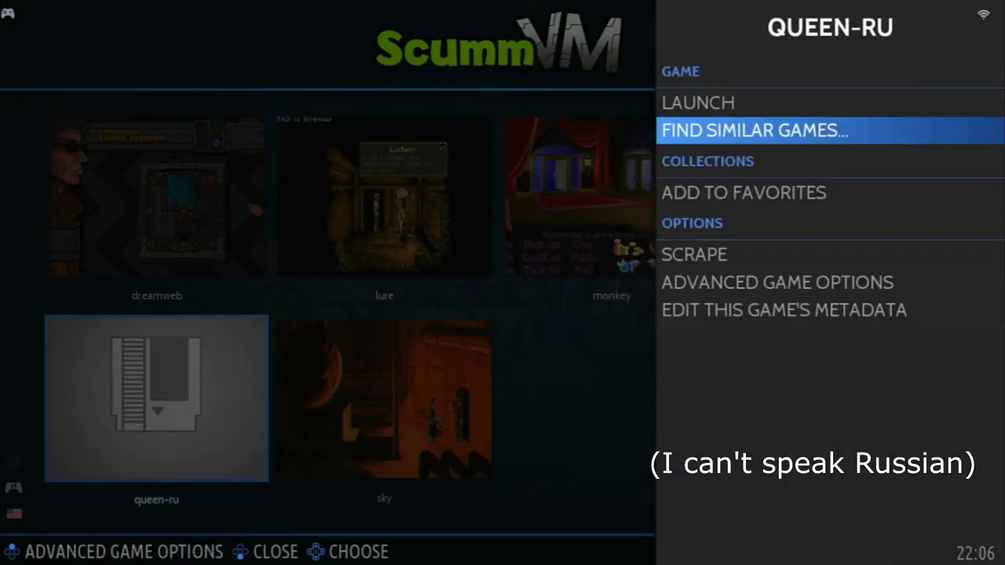
key(Down)
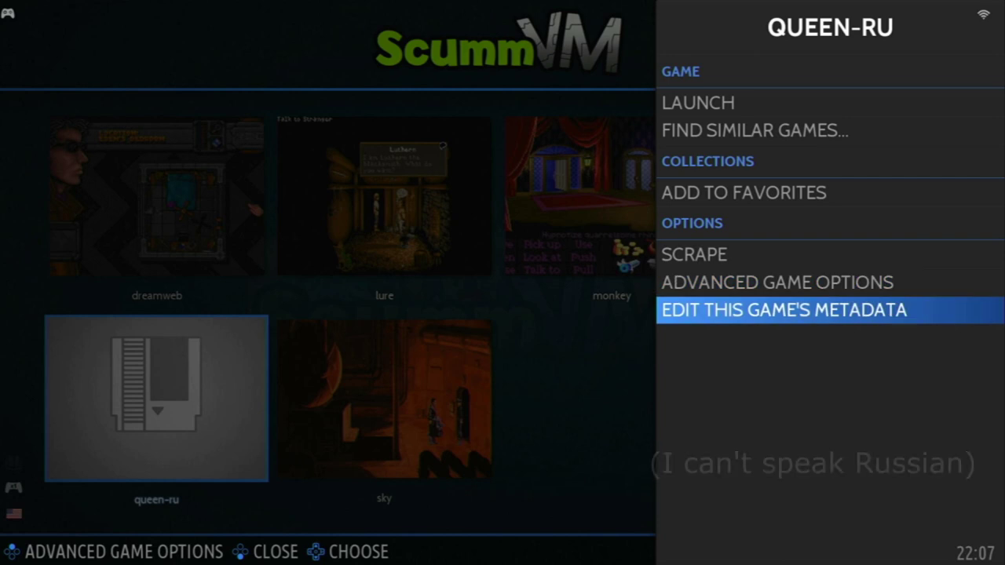
key(Return)
key(Up)
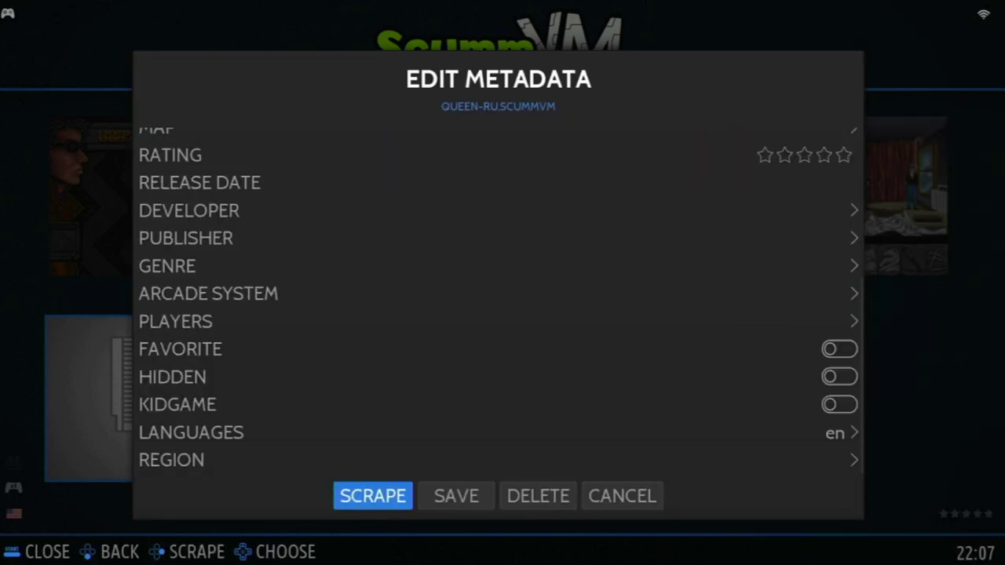
key(Up)
key(Up)
key(Up)
key(Up)
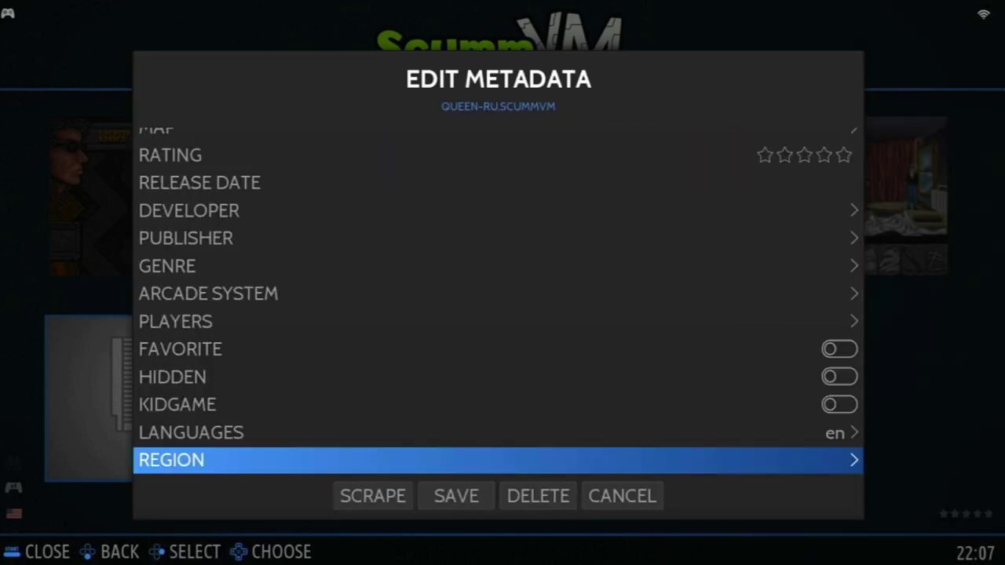
key(Return)
Scrape queen-ru's metadata and accept Flight of the Amazon Queen as the match
key(Down)
key(Down)
key(Down)
key(Down)
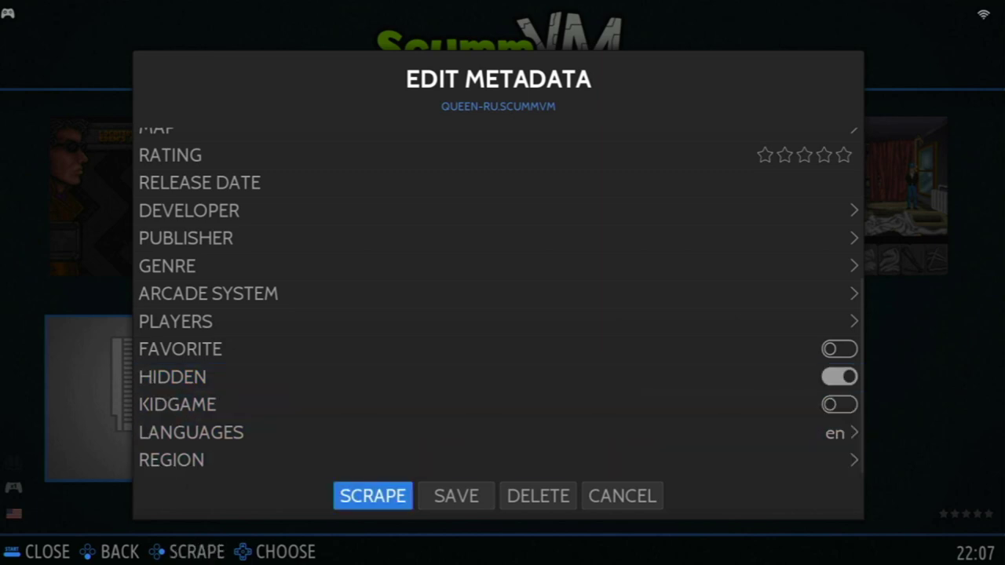
key(Return)
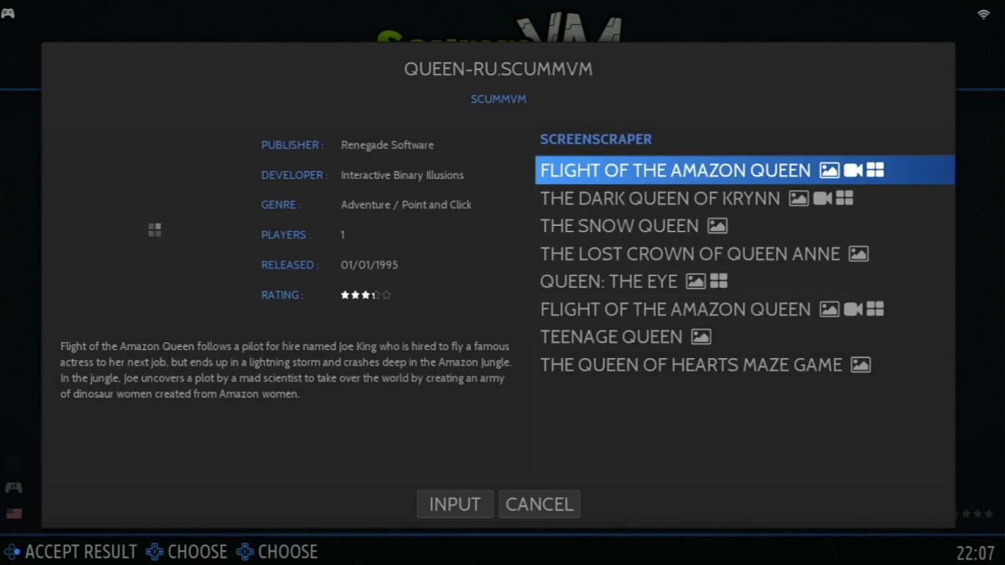
key(Return)
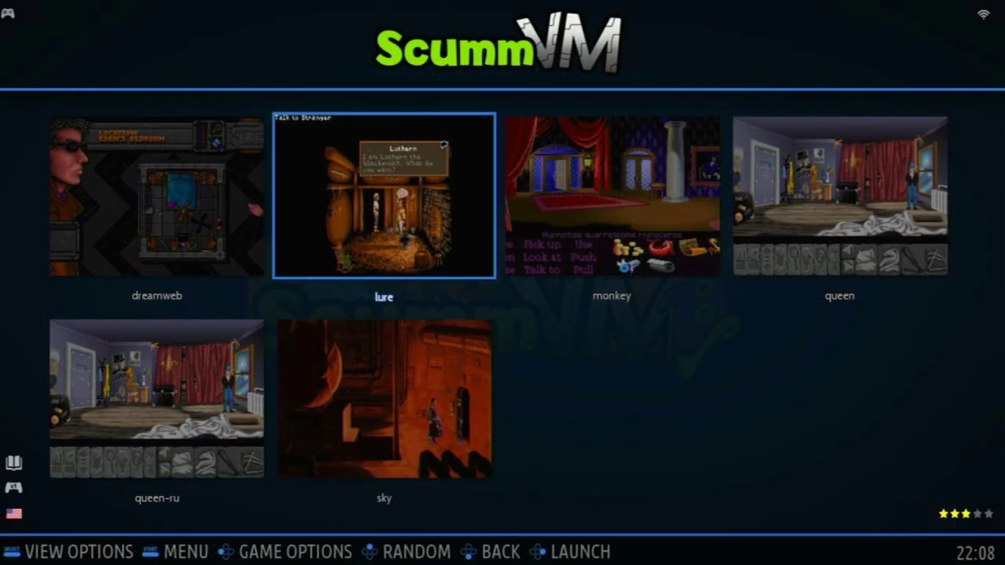
Set Show Hidden Files to NO in View Customisation as a check
key(Right)
key(Left)
key(Left)
key(Down)
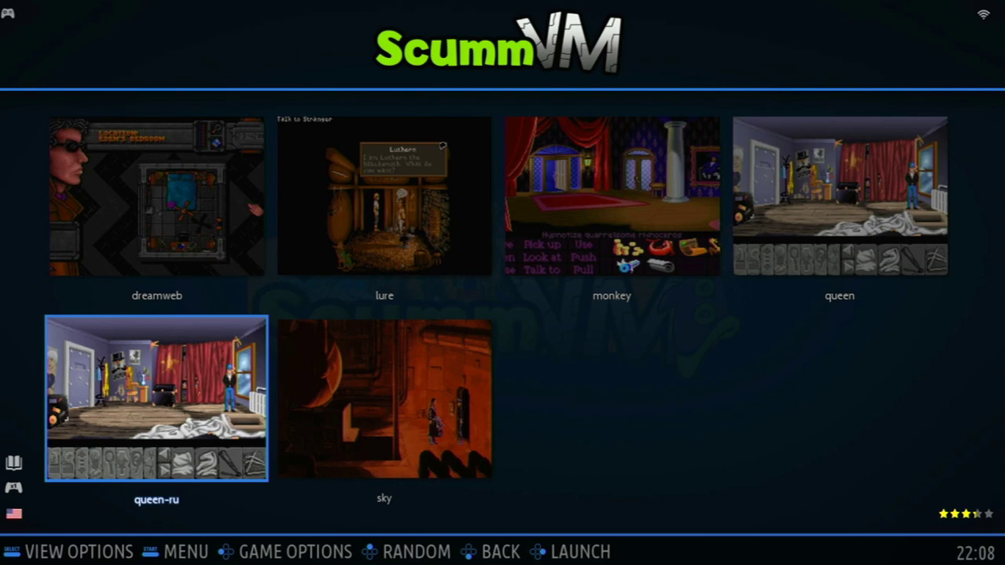
key(space)
key(Down)
key(Down)
key(Down)
key(Down)
key(Down)
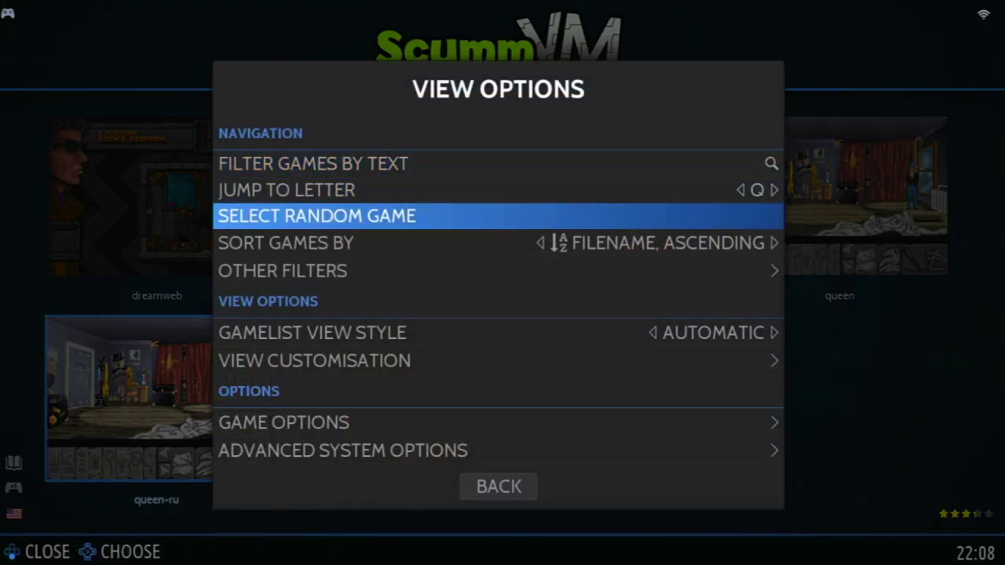
key(Down)
key(Return)
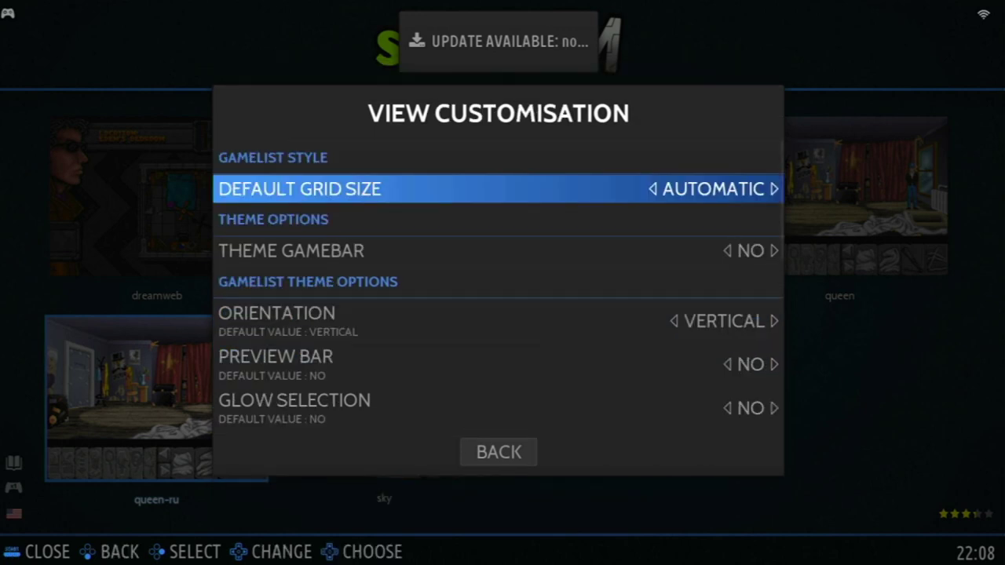
key(Down)
key(Down)
key(Down)
key(Down)
key(Down)
key(Down)
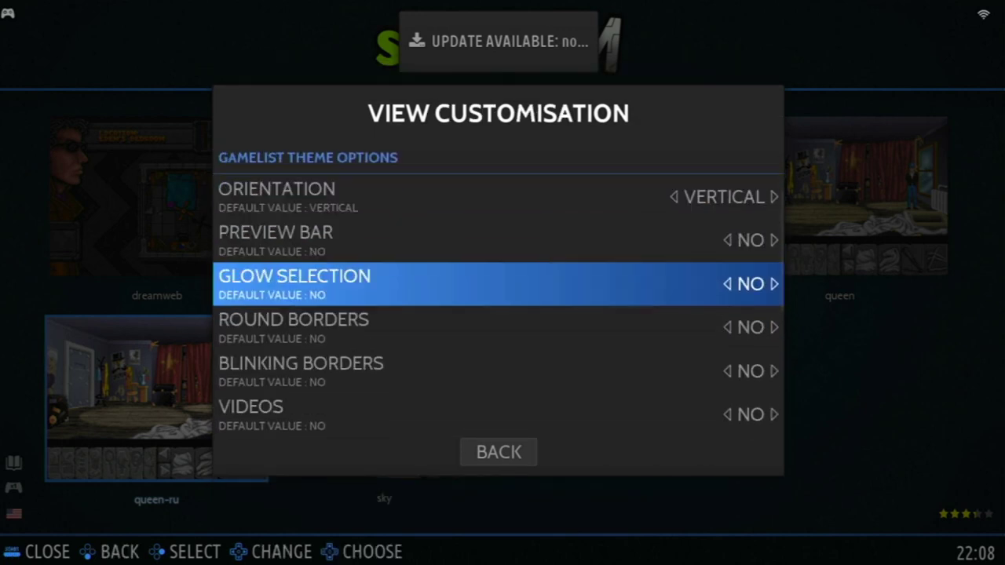
key(Down)
key(Down)
key(Down)
key(Return)
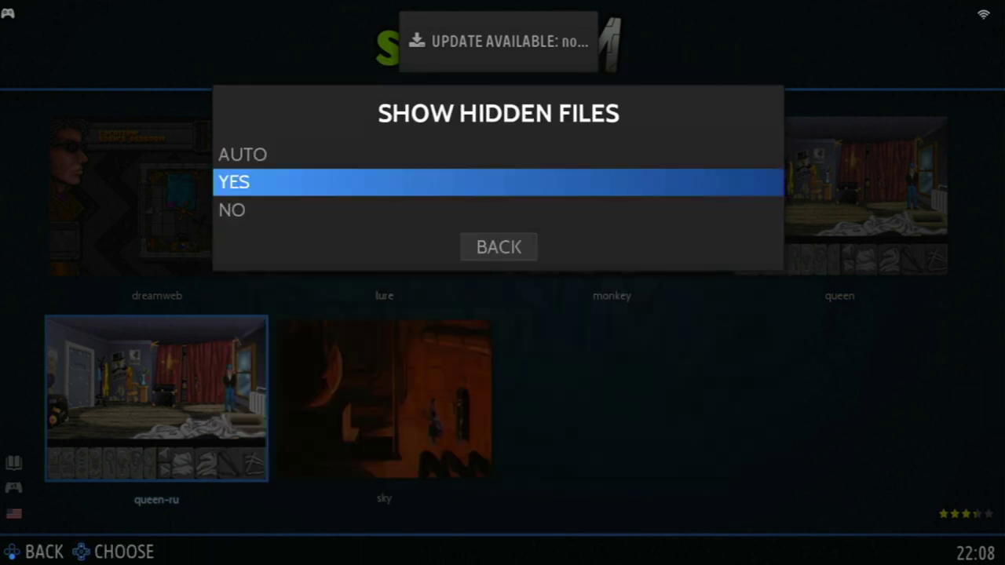
key(Down)
key(Return)
key(Escape)
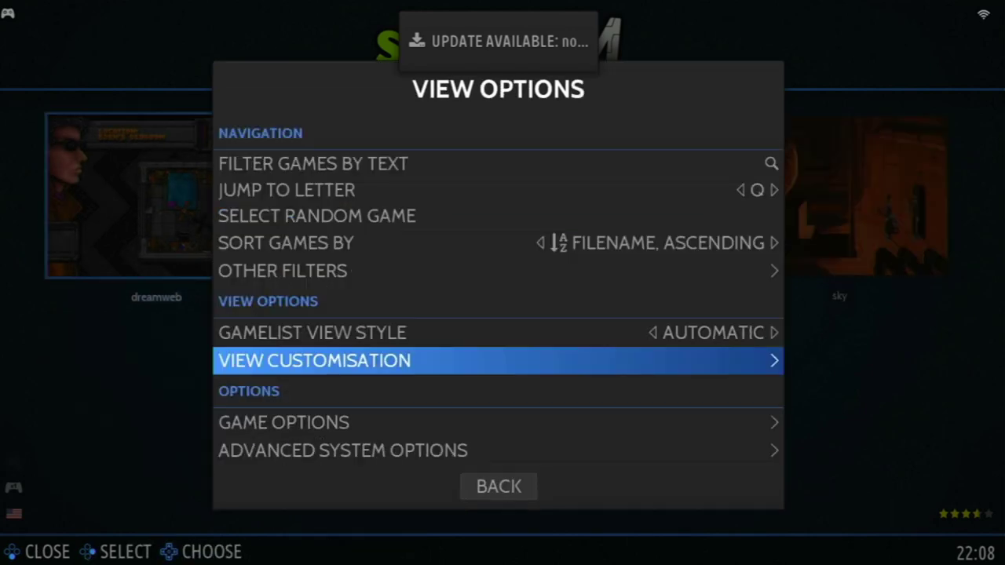
key(Escape)
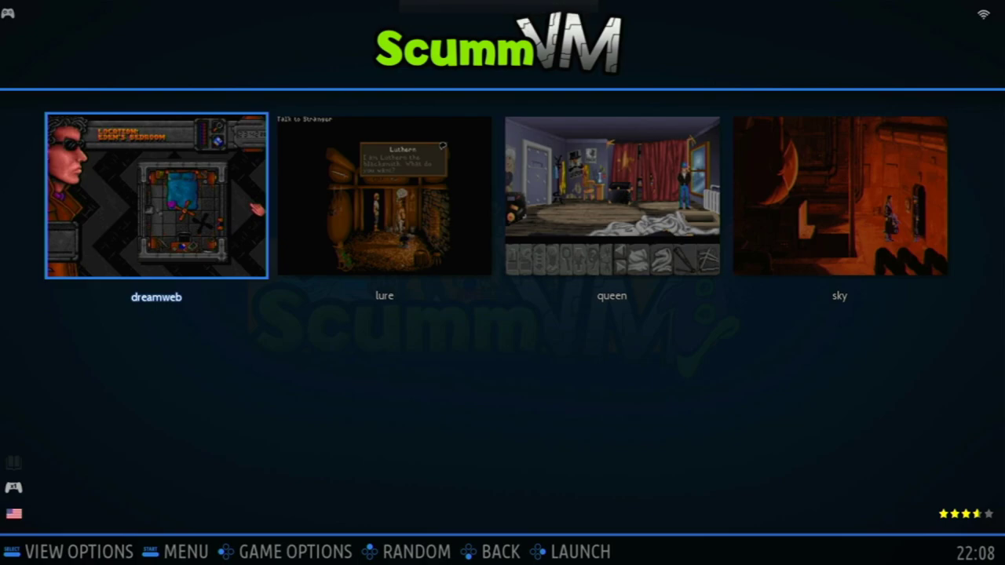
Set Show Hidden Files back to YES so monkey and queen-ru reappear
key(BackSpace)
key(Down)
key(Down)
key(Down)
key(Down)
key(Down)
key(Down)
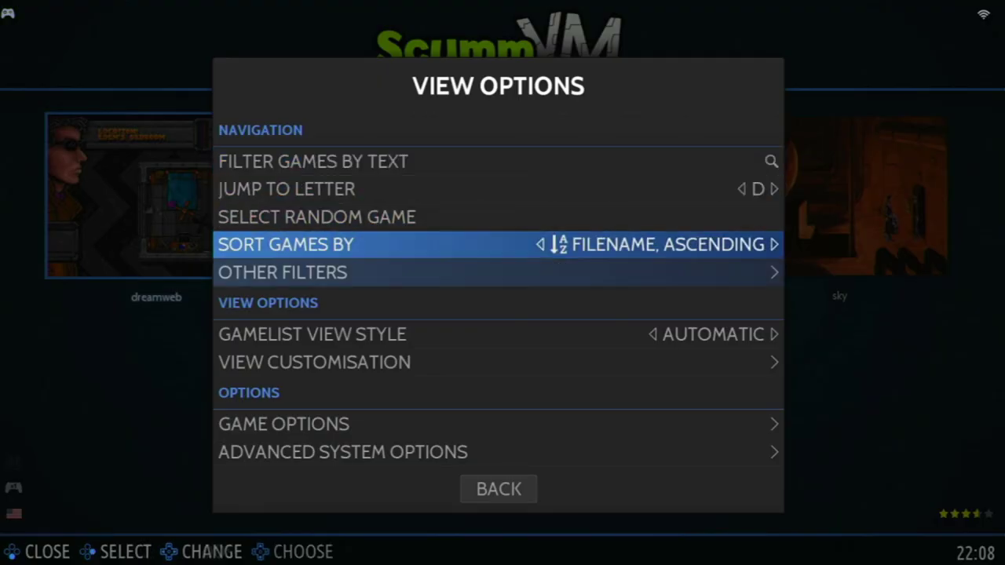
key(Return)
key(Down)
key(Down)
key(Down)
key(Down)
key(Down)
key(Down)
key(Down)
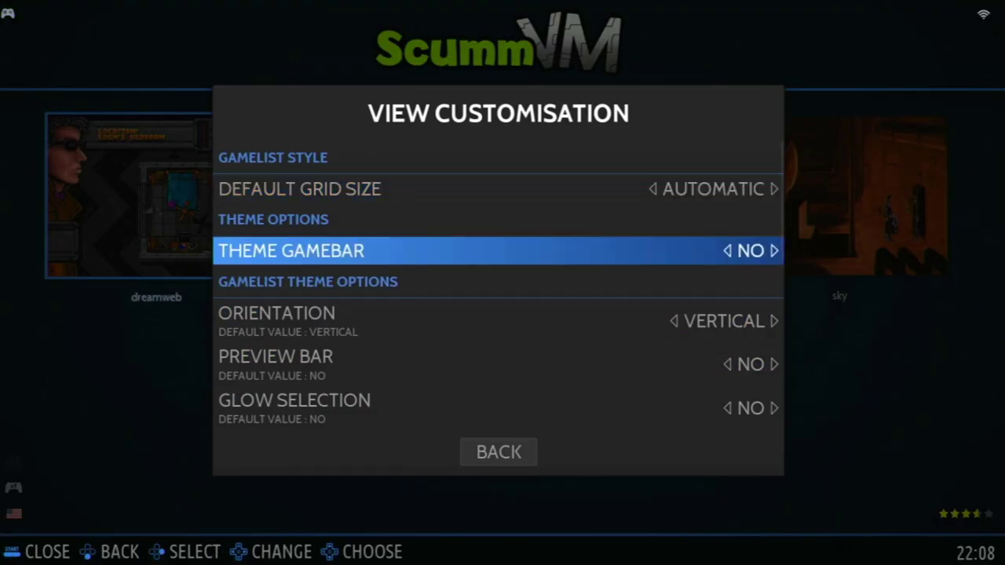
key(Down)
key(Down)
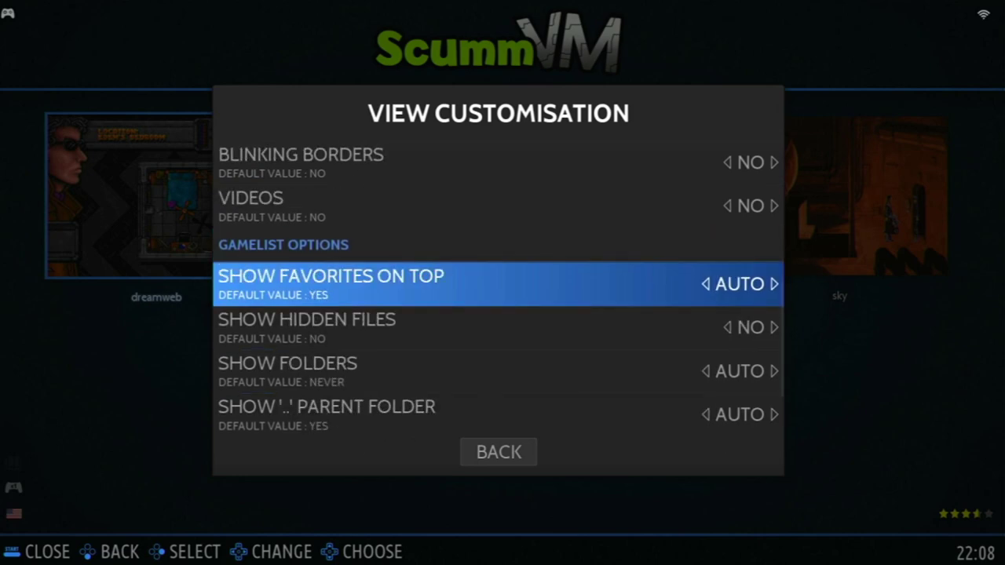
key(Return)
key(Up)
key(Return)
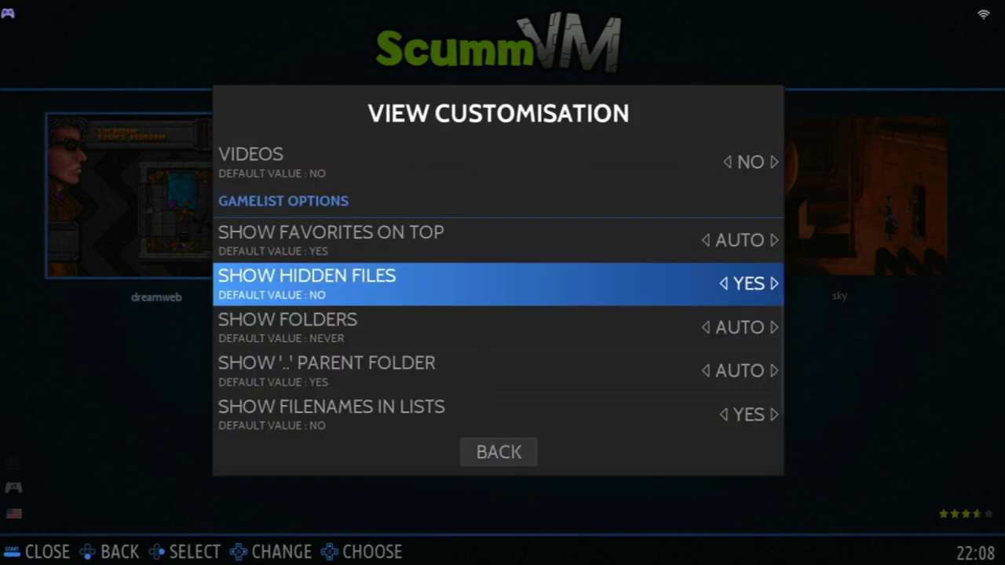
key(BackSpace)
key(BackSpace)
Switch monkey's Hidden flag off in its metadata and save the change
key(Down)
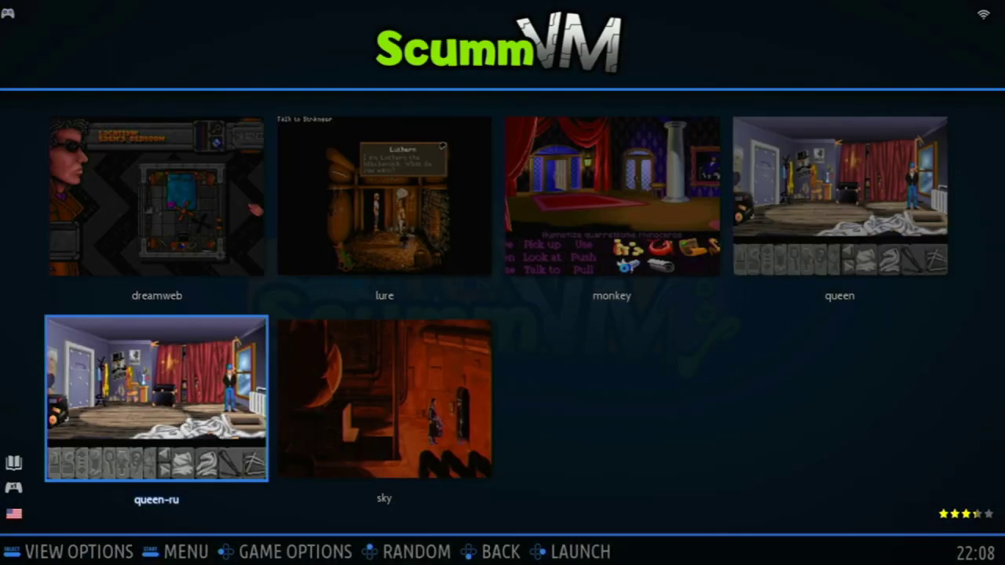
key(Up)
key(Right)
key(Right)
key(F1)
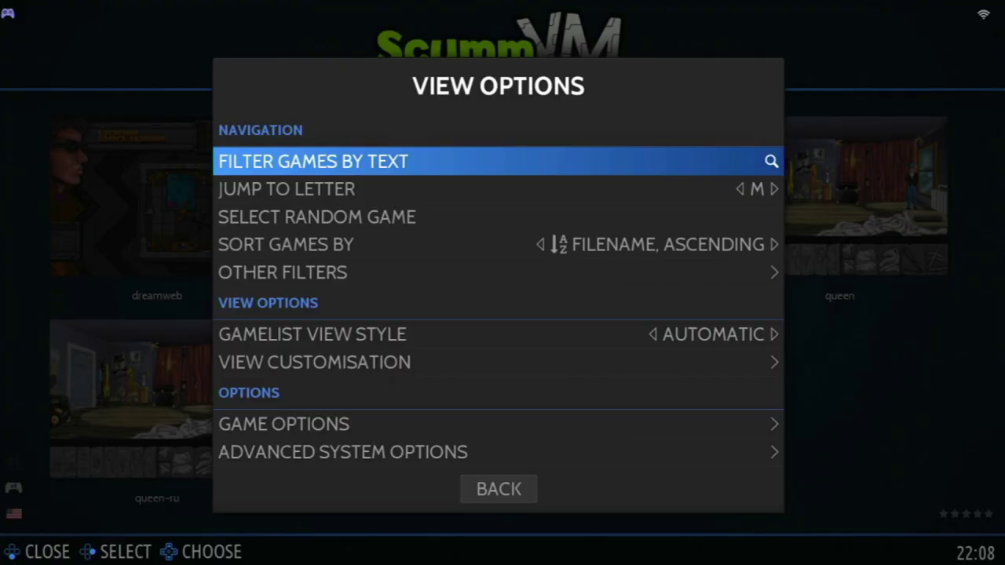
key(Down)
key(Down)
key(Down)
key(Down)
key(Down)
key(Down)
key(BackSpace)
key(F2)
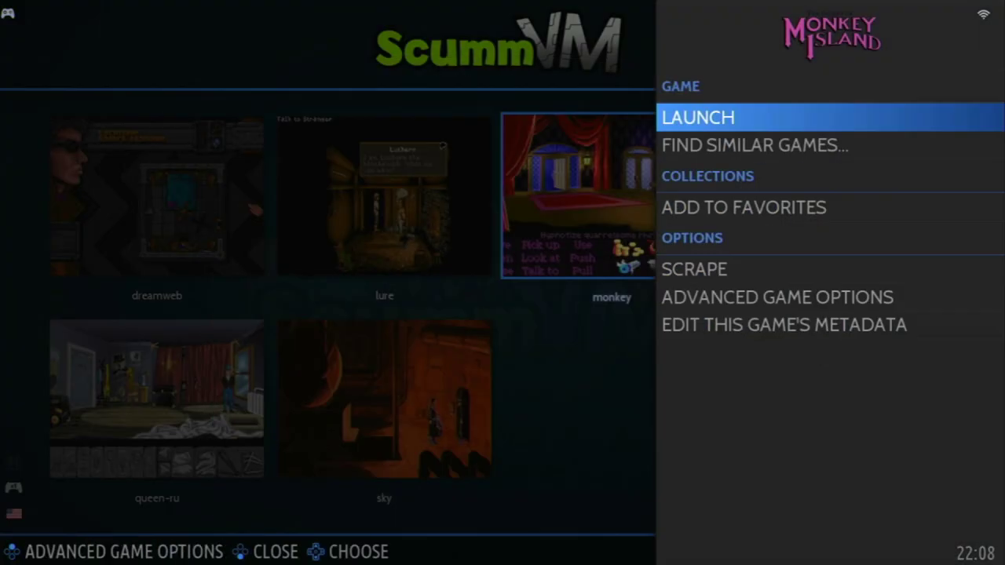
key(Up)
key(Return)
key(Up)
key(Up)
key(Up)
key(Up)
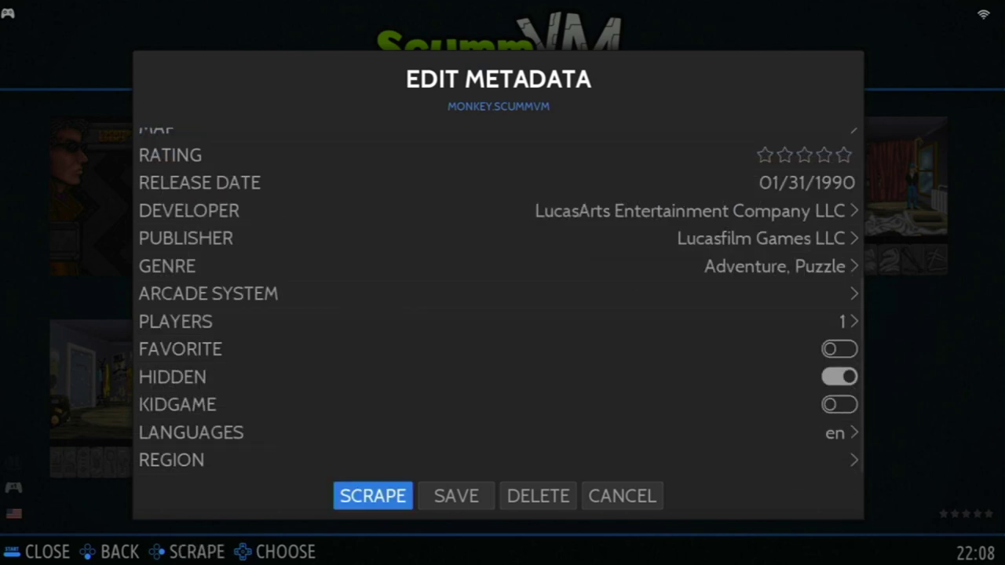
key(Up)
key(Return)
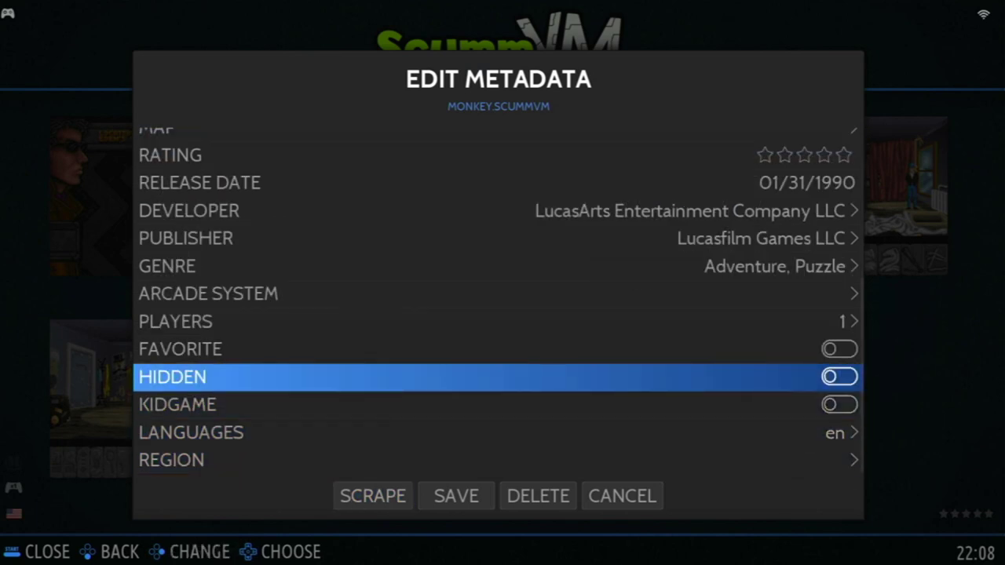
key(Down)
key(Down)
key(Down)
key(Down)
key(Right)
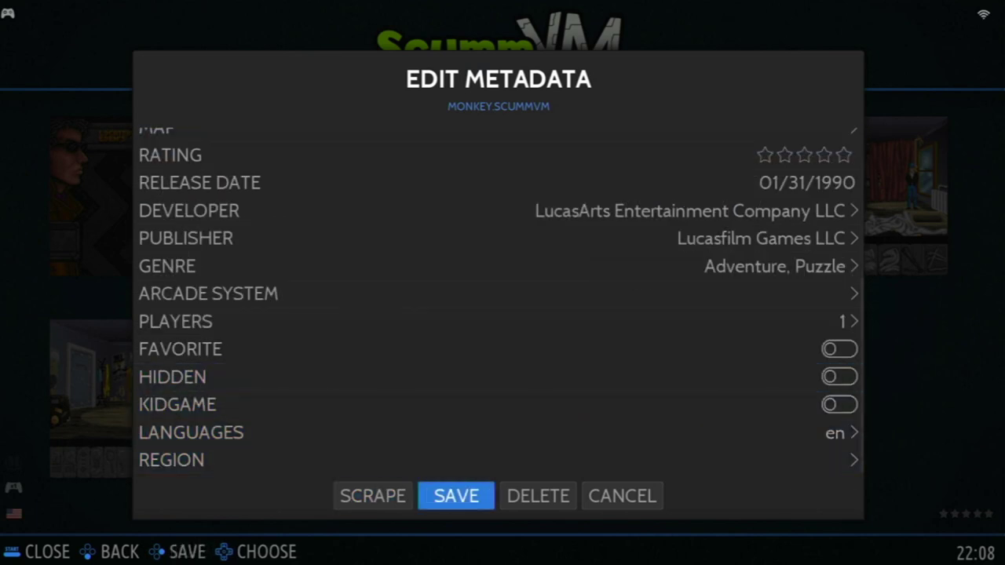
key(Return)
Set Show Hidden Files to NO so queen-ru drops out of the five-game list
key(Left)
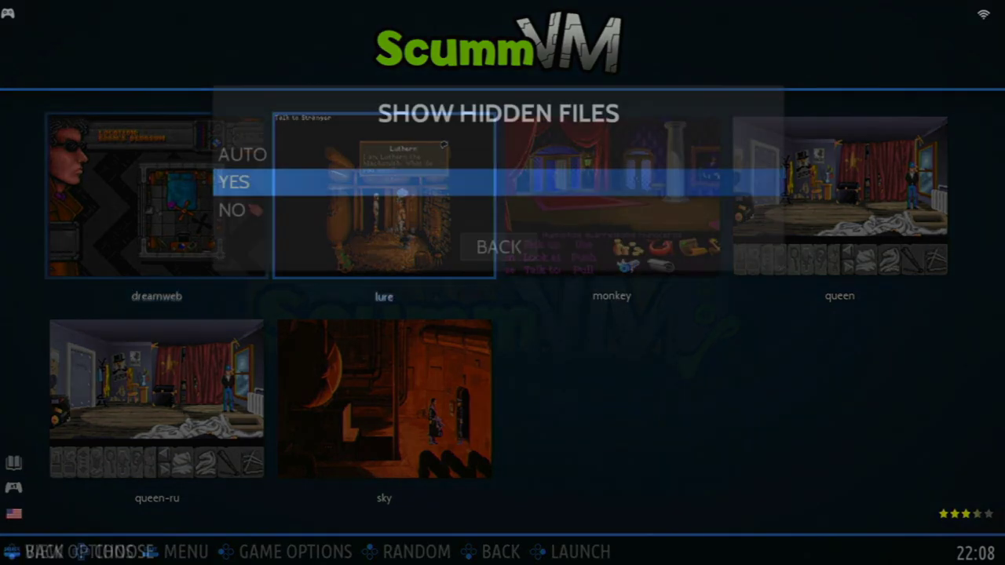
key(Down)
key(Return)
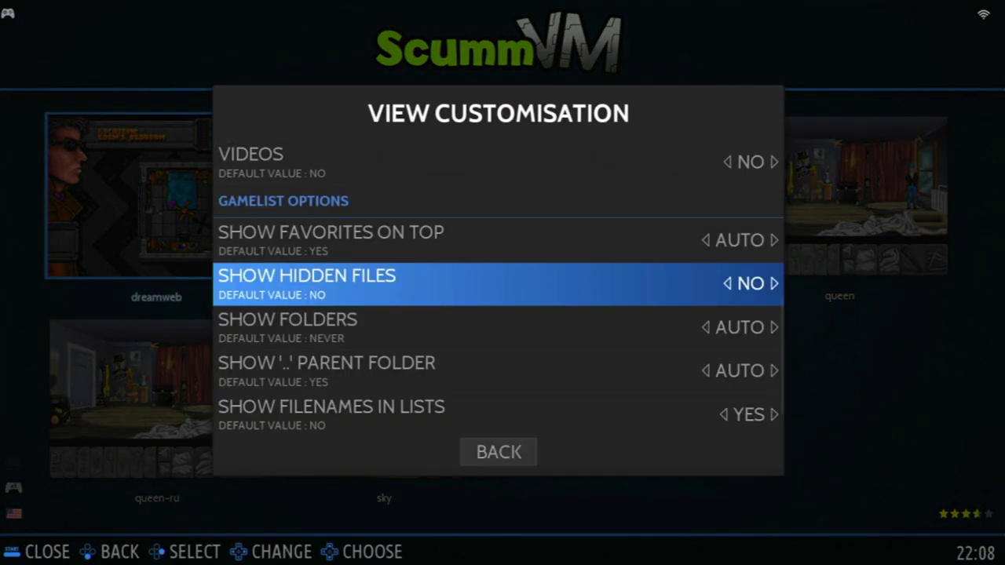
key(Escape)
key(Escape)
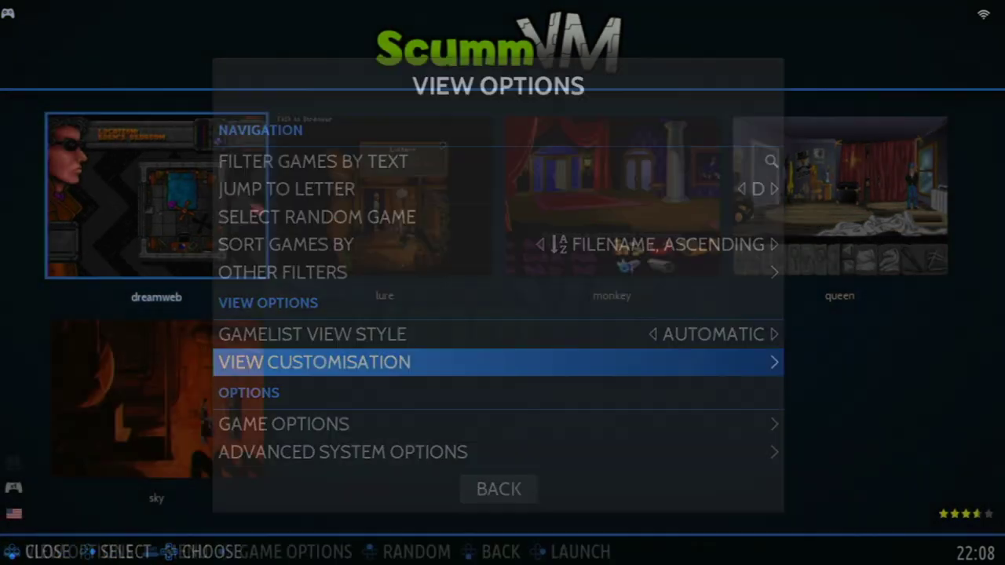
key(Right)
key(Right)
key(Right)
key(Right)
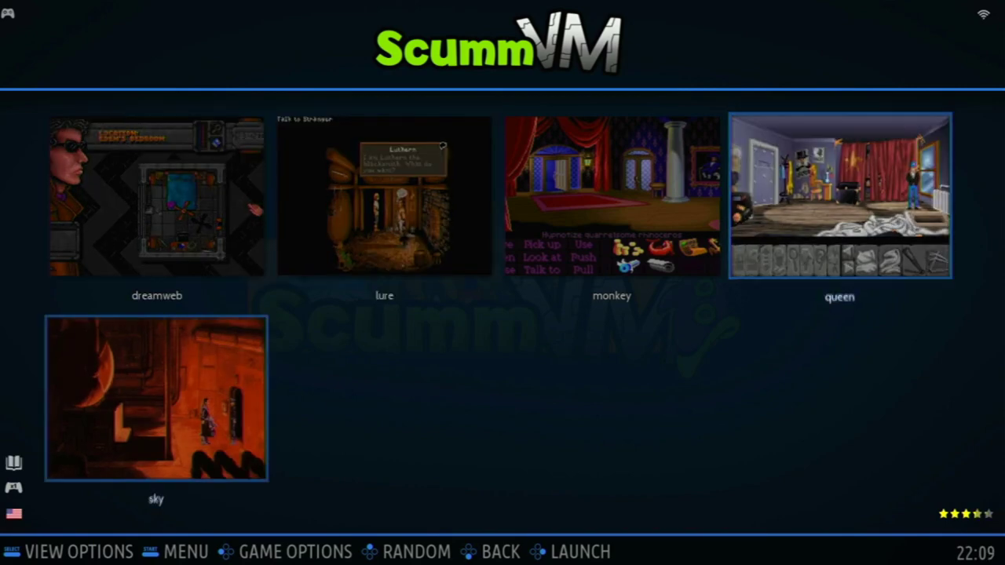
key(Up)
key(Right)
key(Right)
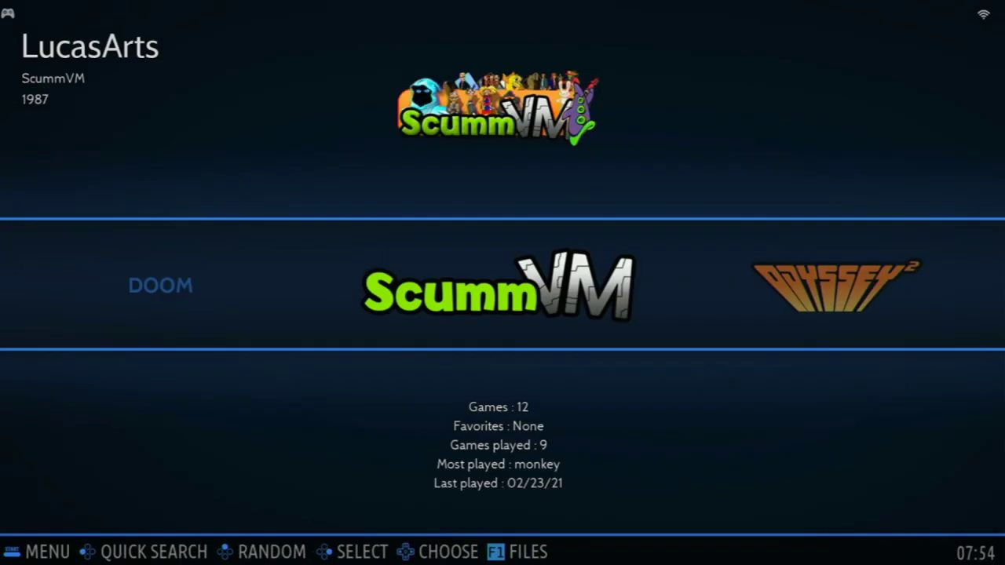
key(Return)
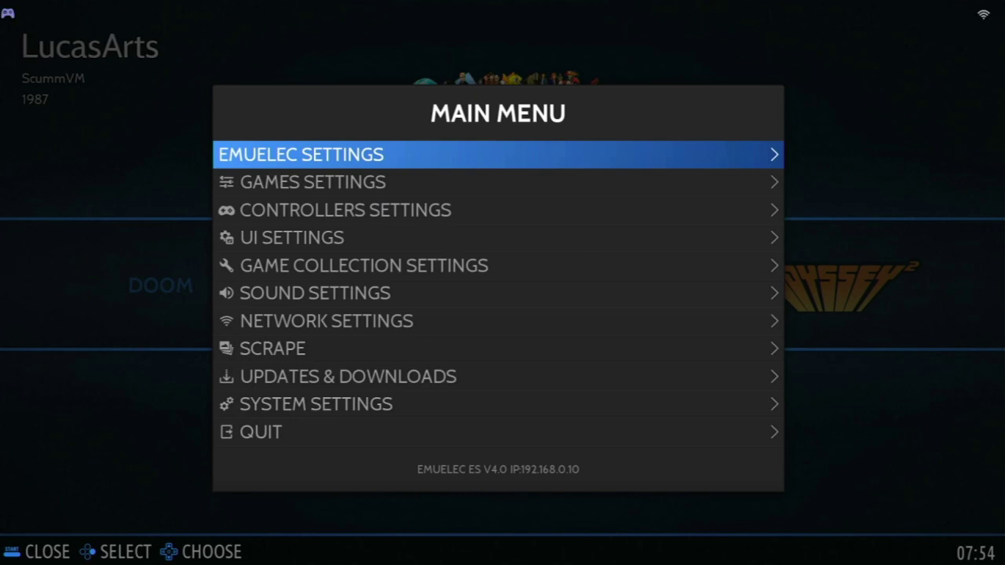
Change the EmuELEC Audio Device setting from AUTO to 0,0 and leave the settings
key(Return)
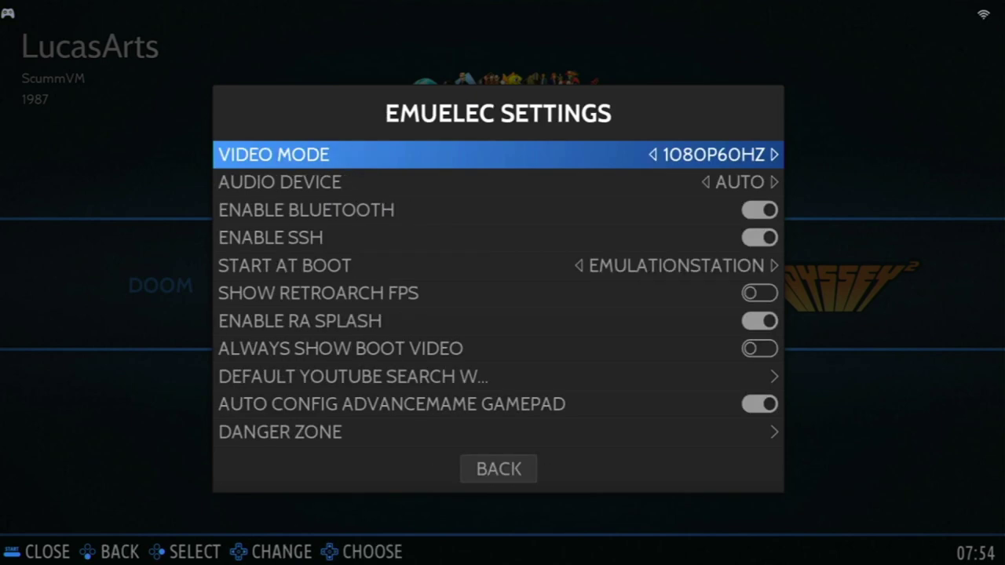
key(Down)
key(Right)
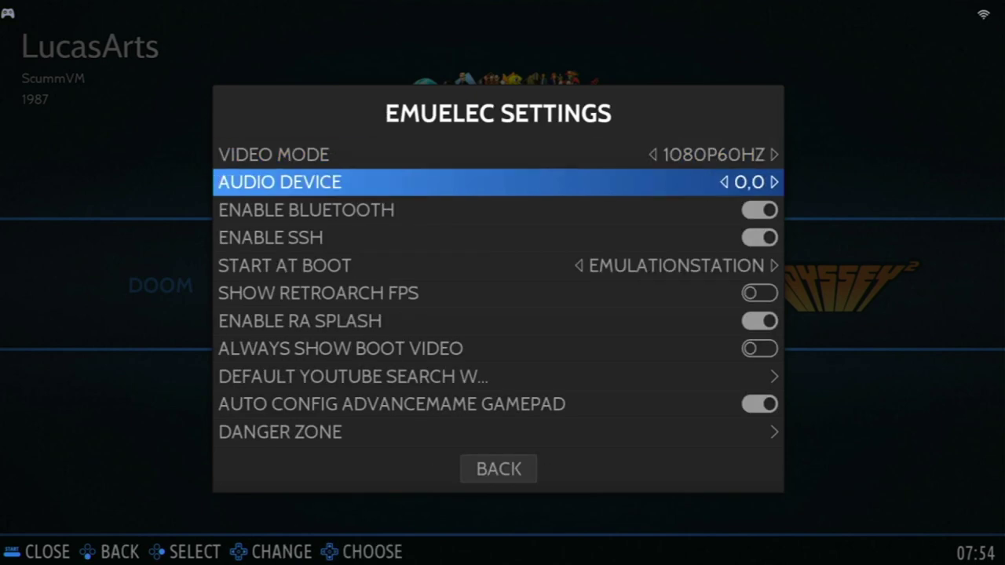
key(Up)
key(Escape)
key(Escape)
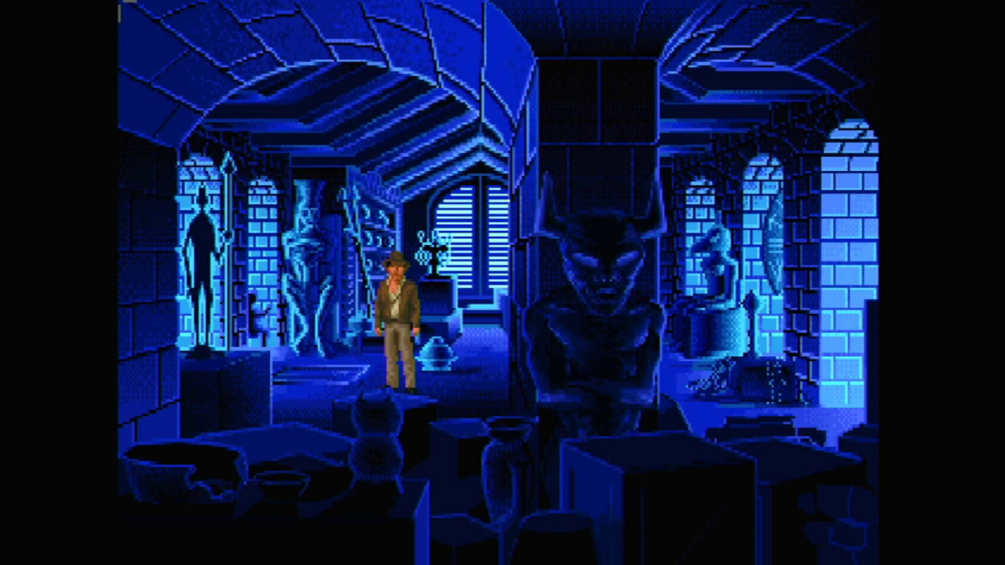
Walk Indy over to the statue in the Indiana Jones adventure
click(302, 260)
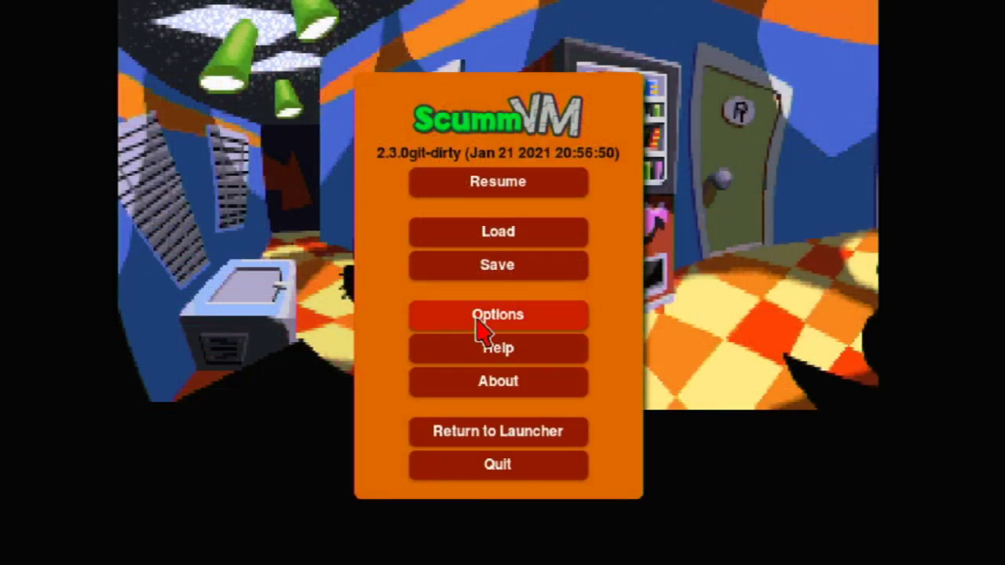
Quit the game back to the ScummVM launcher and open its global Options
click(479, 436)
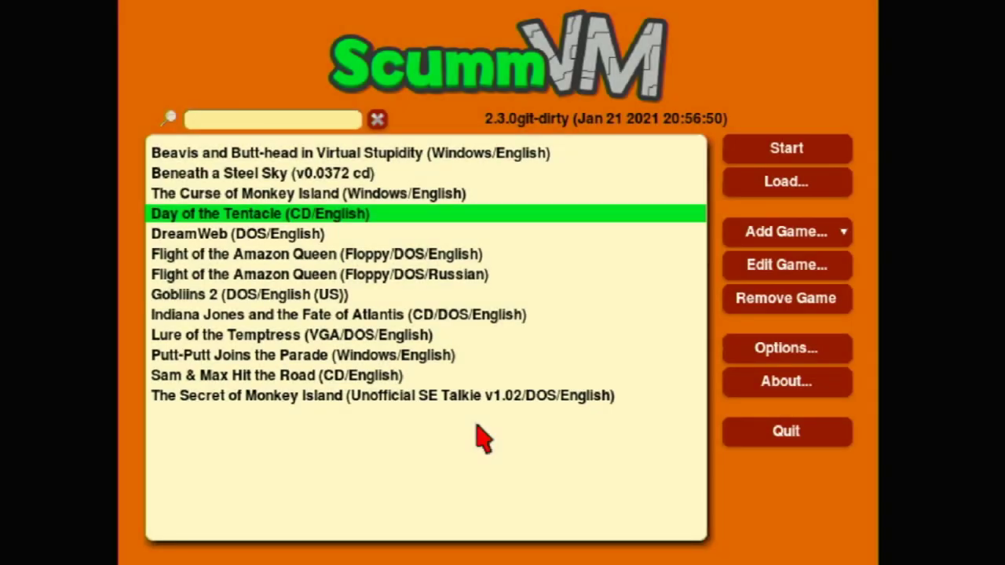
click(781, 348)
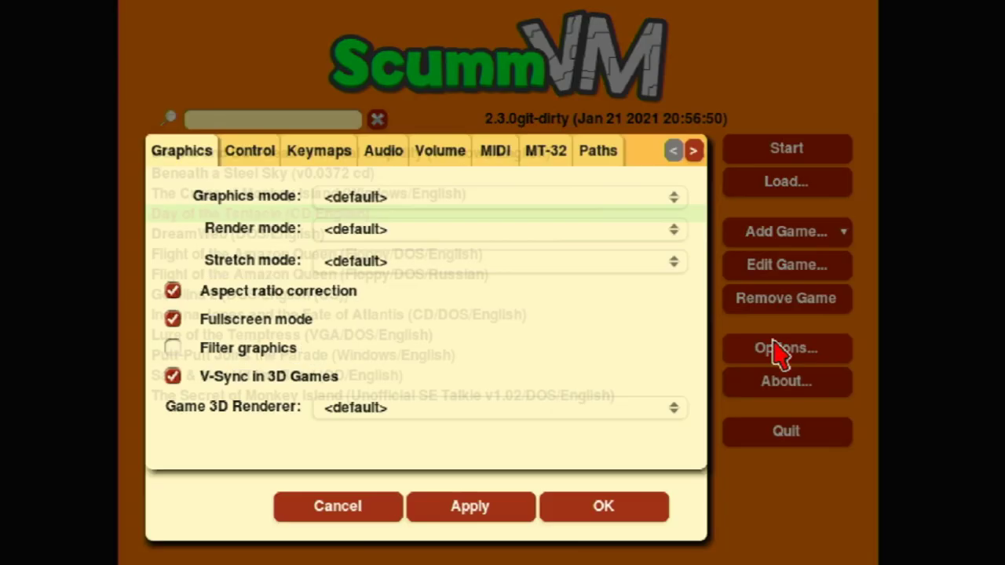